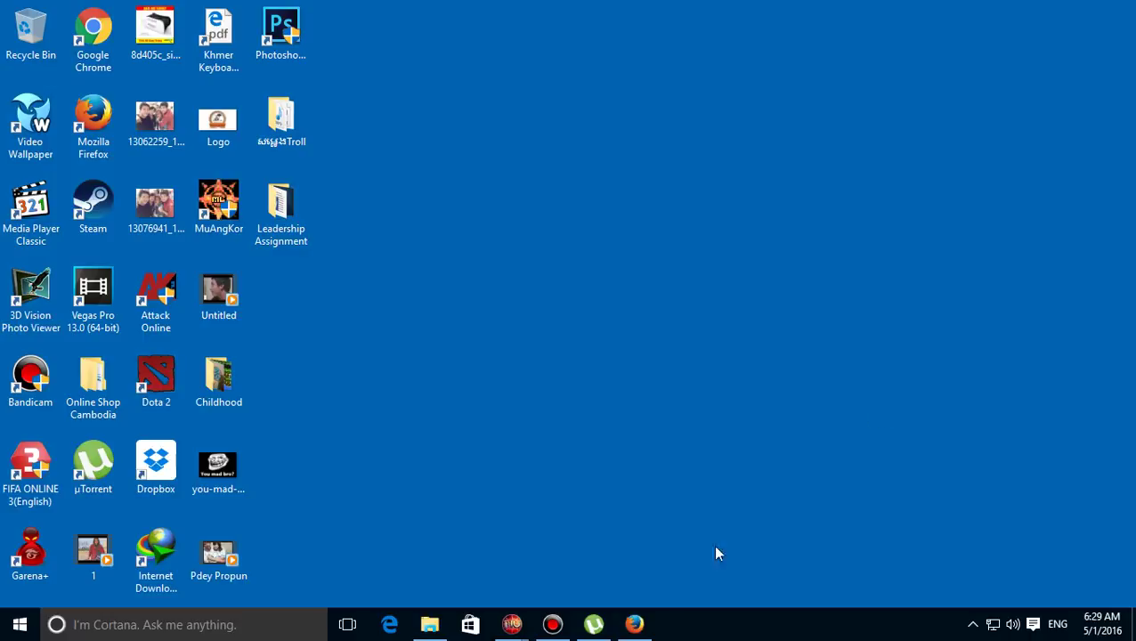
Step: Switch to Firefox and view the installed extensions in the Add-ons Manager
{"action": "left_click", "coordinate": [634, 624]}
{"action": "left_click", "coordinate": [1117, 43]}
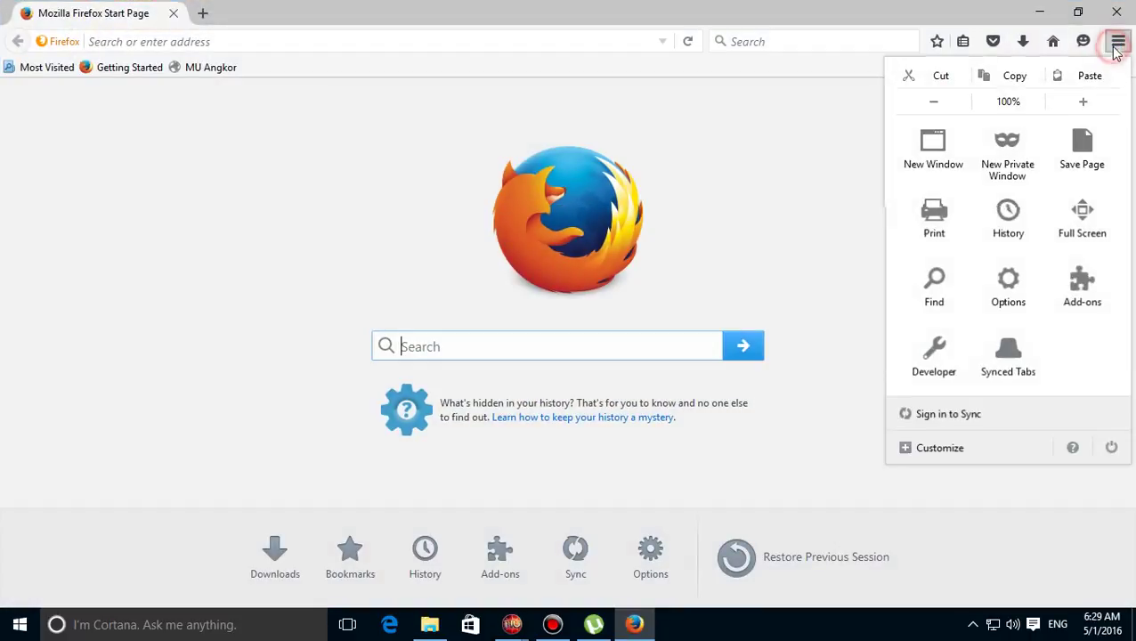
{"action": "left_click", "coordinate": [1096, 306]}
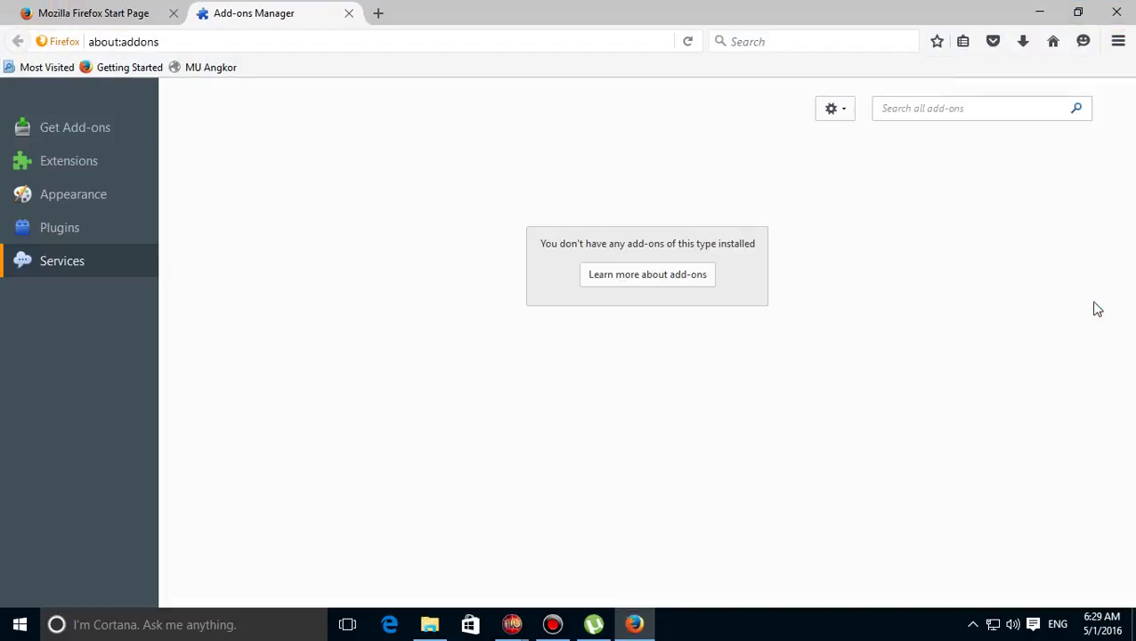
{"action": "left_click", "coordinate": [62, 159]}
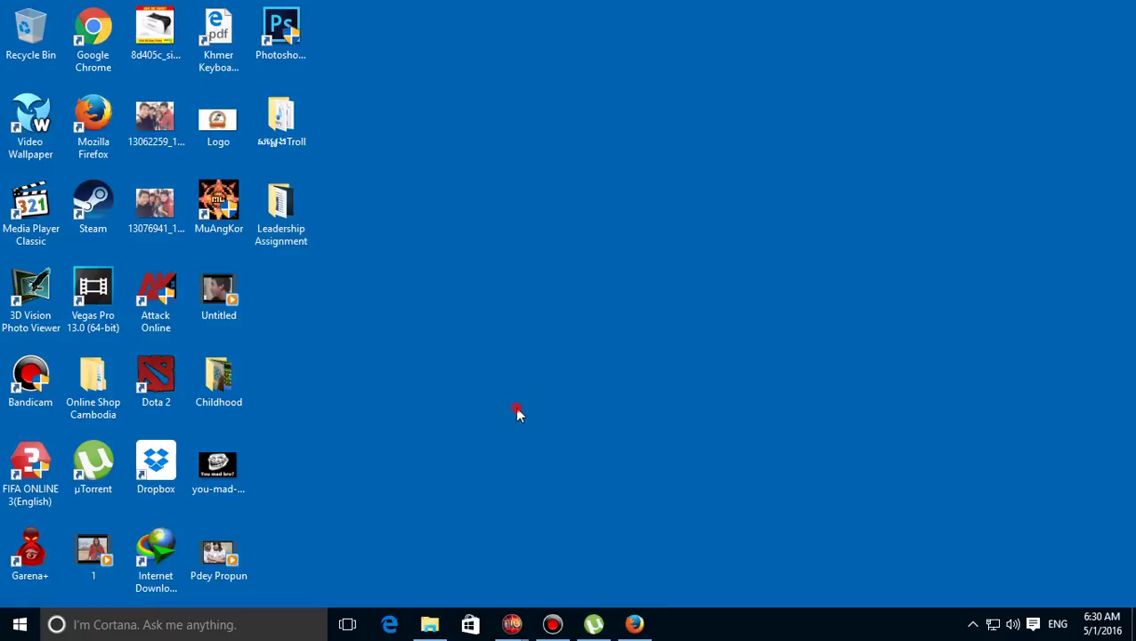
Step: Switch to File Explorer, view the Internet Download Manager 6.25 Build 15 folder in Downloads, and minimize the window
{"action": "left_click", "coordinate": [431, 624]}
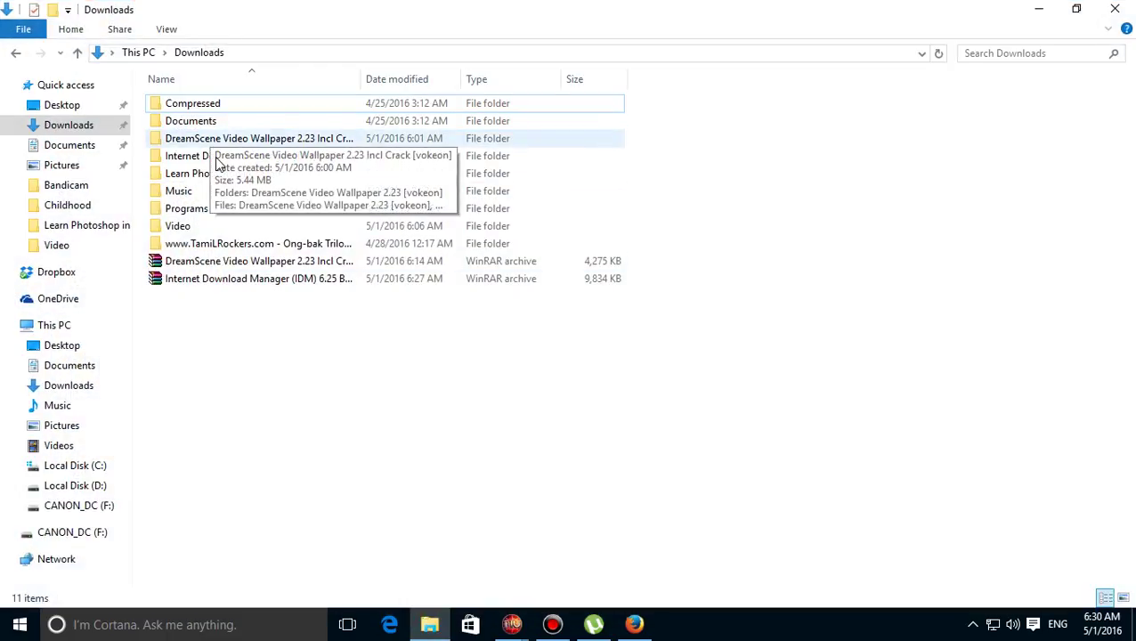
{"action": "double_click", "coordinate": [216, 156]}
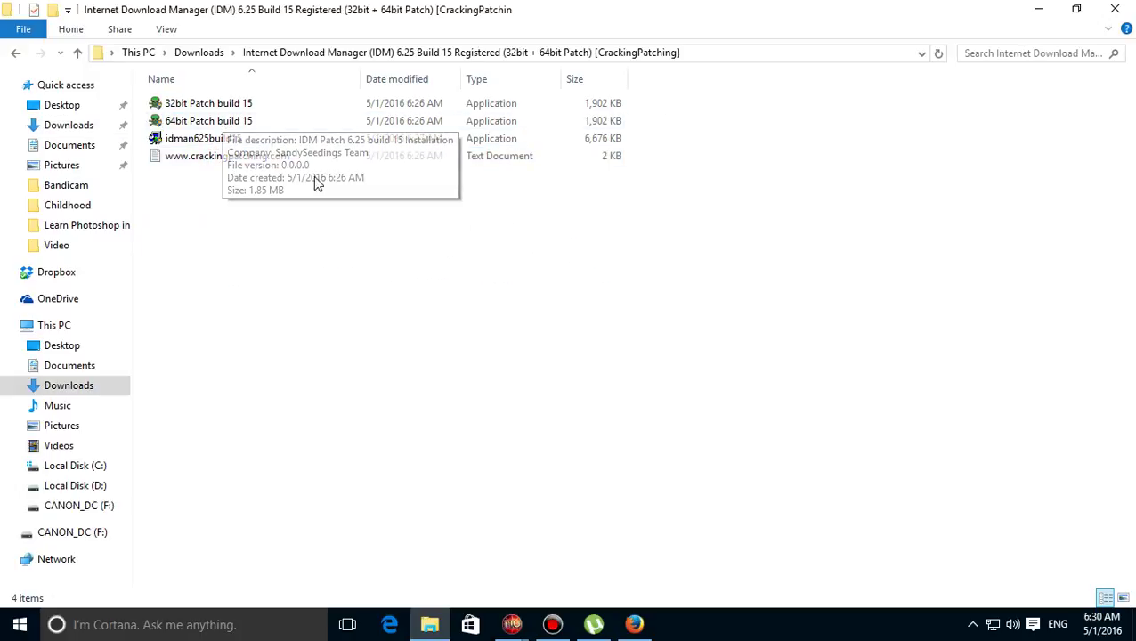
{"action": "left_click", "coordinate": [429, 624]}
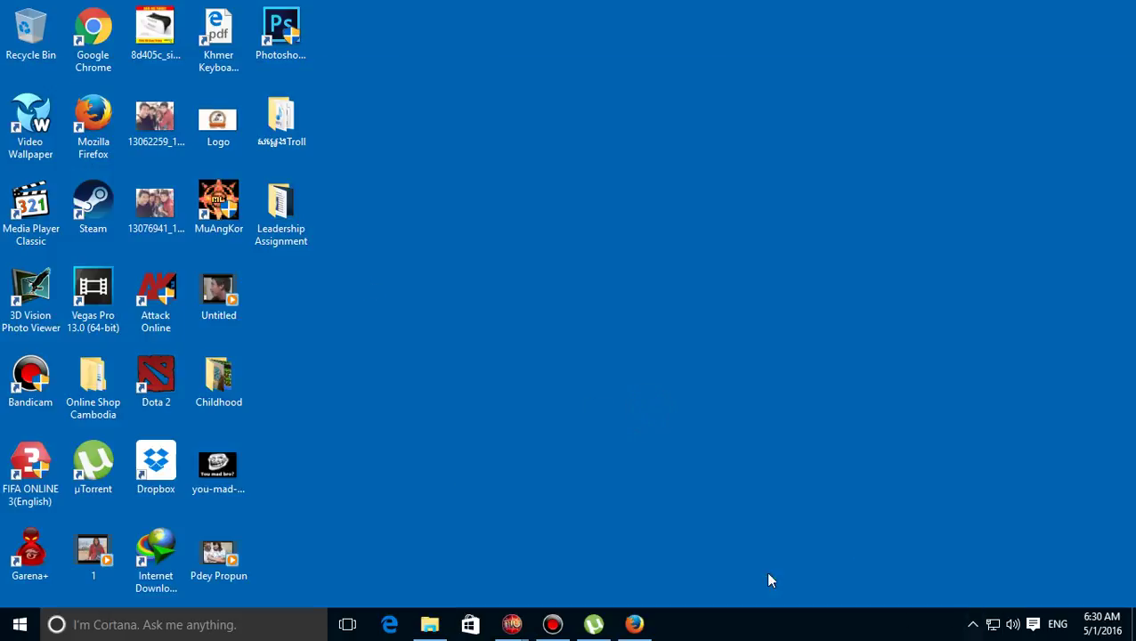
Step: Open the running Internet Download Manager, dismiss the tip of the day, check its registration options, and show the About IDM information
{"action": "left_click", "coordinate": [973, 626]}
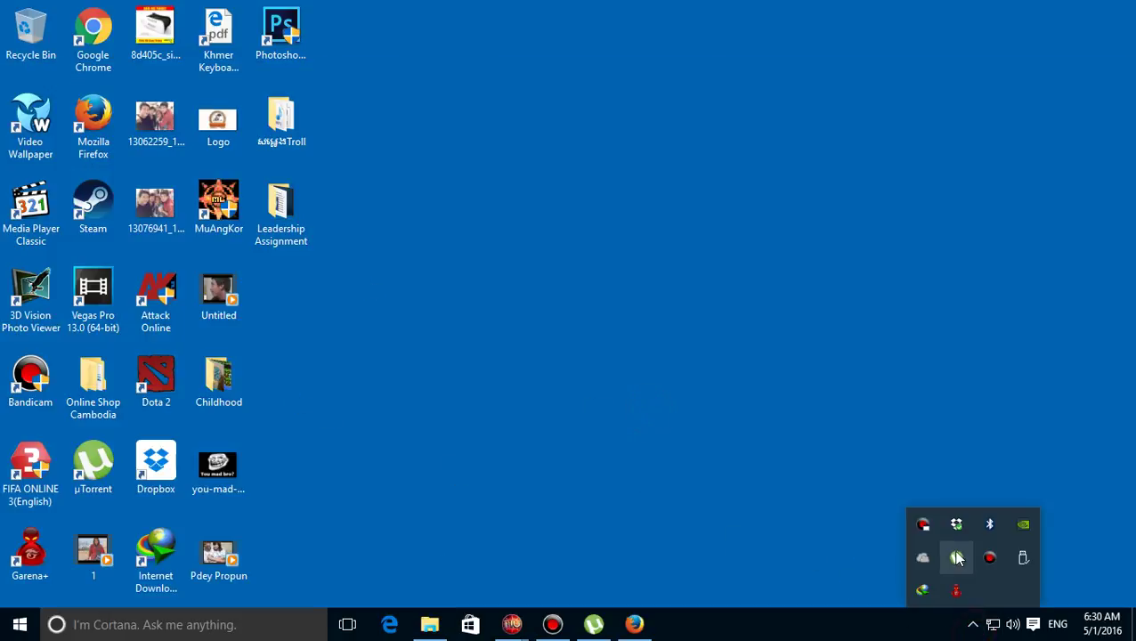
{"action": "left_click", "coordinate": [926, 591]}
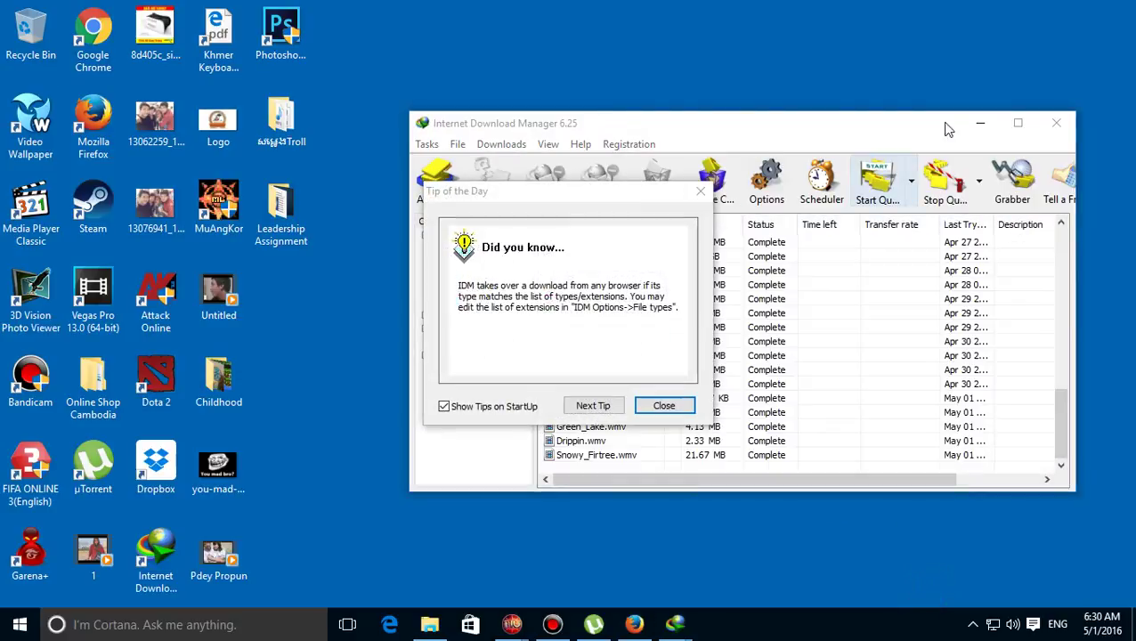
{"action": "left_click", "coordinate": [702, 191]}
{"action": "left_click", "coordinate": [627, 132]}
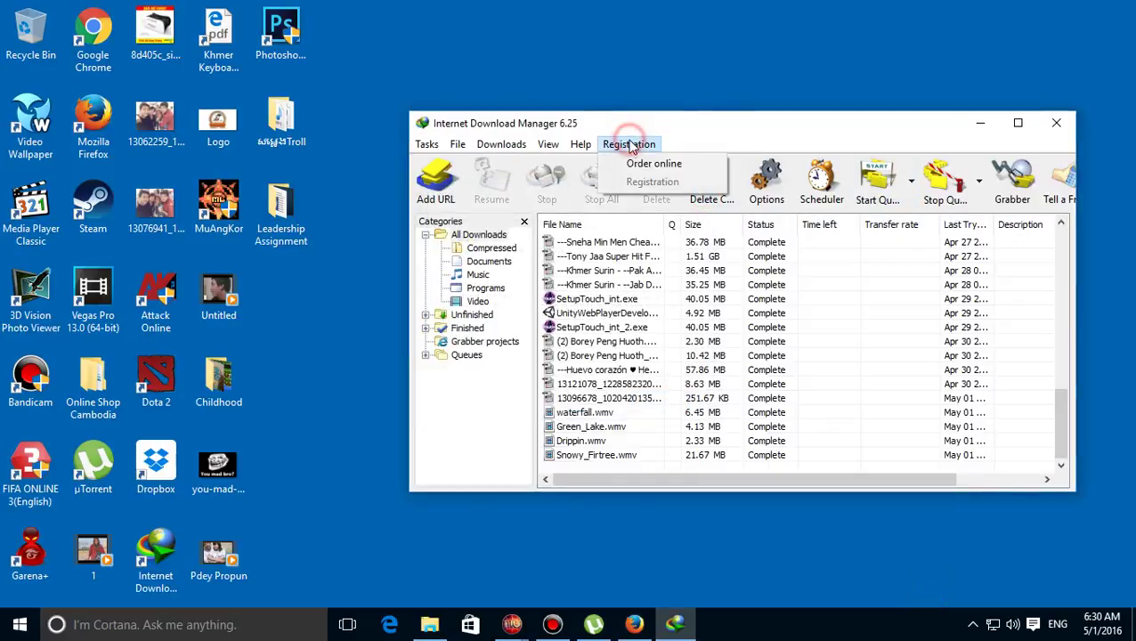
{"action": "mouse_move", "coordinate": [579, 143]}
{"action": "left_click", "coordinate": [630, 330]}
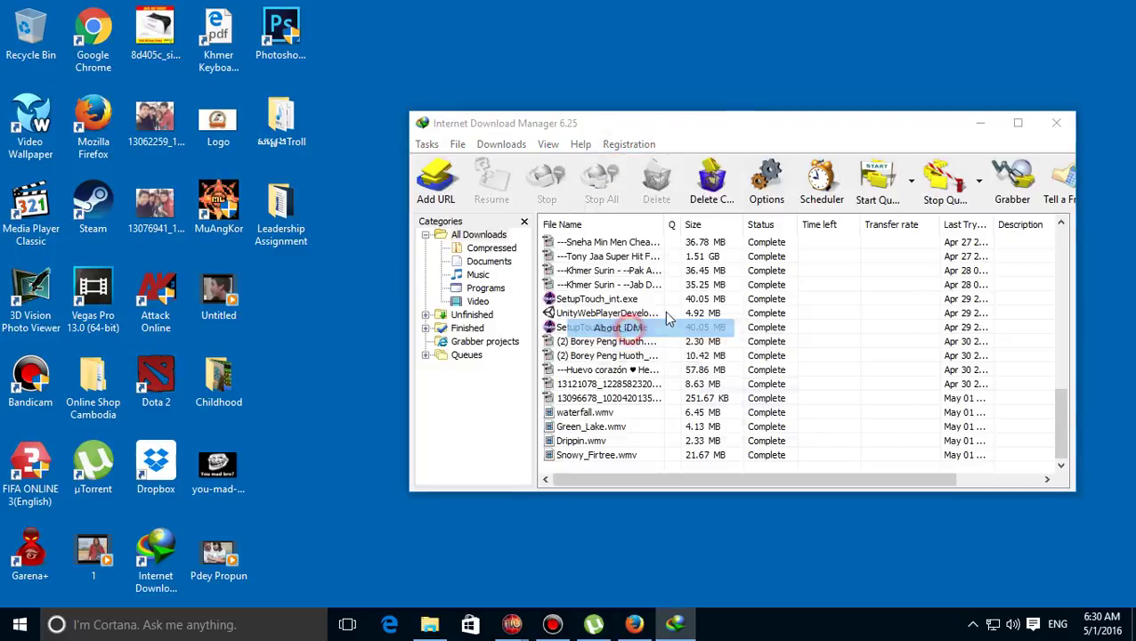
Step: Check for an IDM update and install it, accepting the license agreement and declining the reboot
{"action": "left_click", "coordinate": [734, 236]}
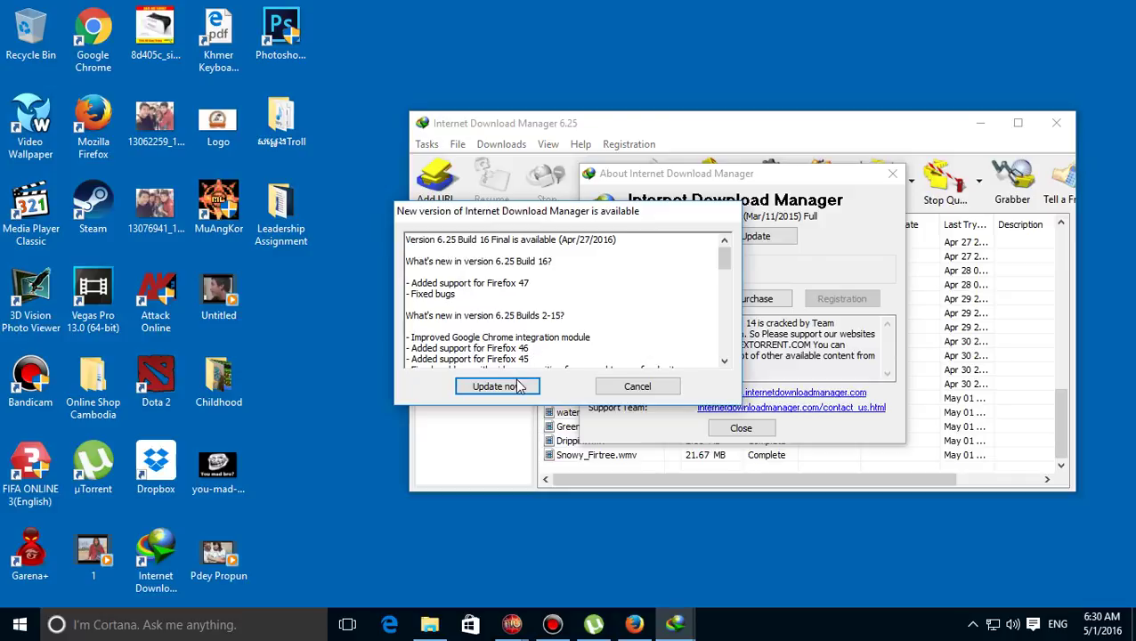
{"action": "left_click", "coordinate": [520, 386]}
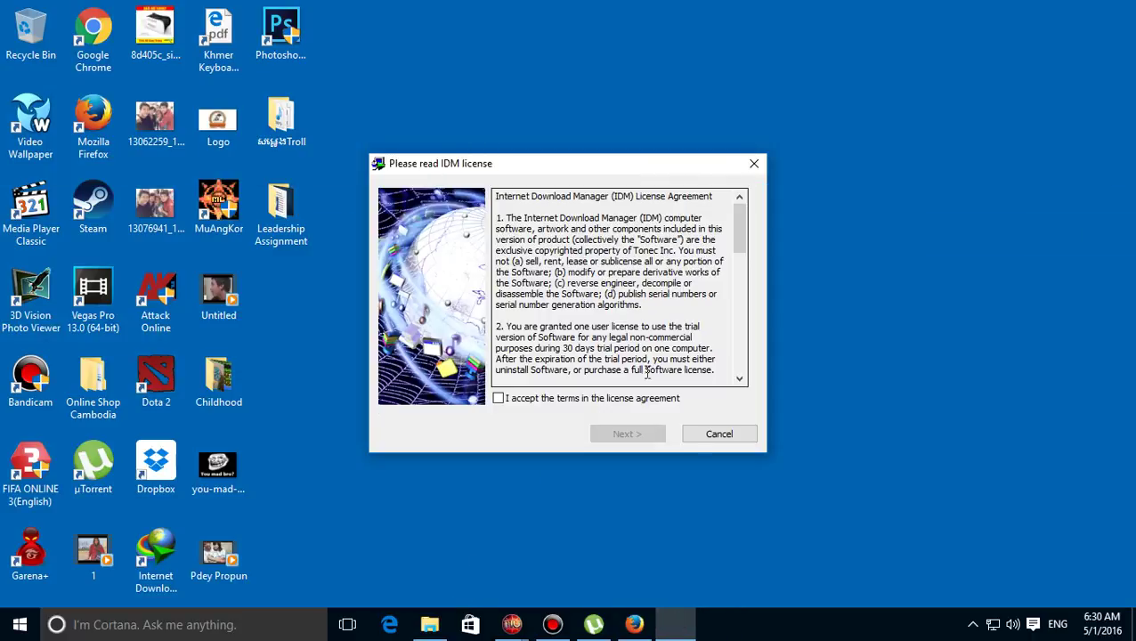
{"action": "left_click", "coordinate": [588, 399]}
{"action": "left_click", "coordinate": [633, 438]}
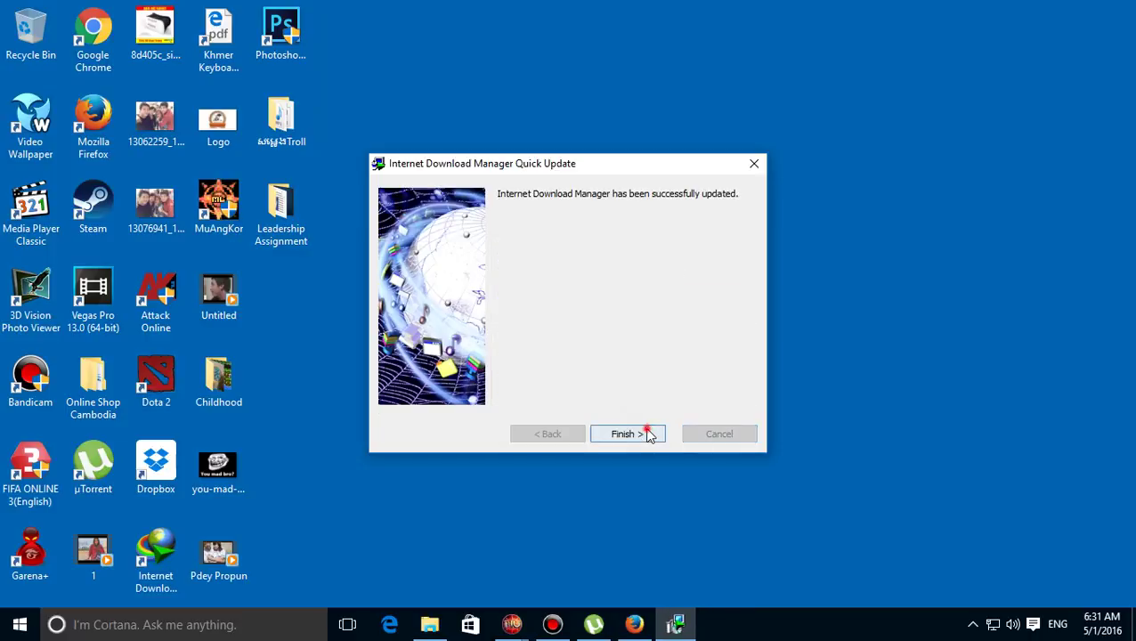
{"action": "left_click", "coordinate": [648, 434]}
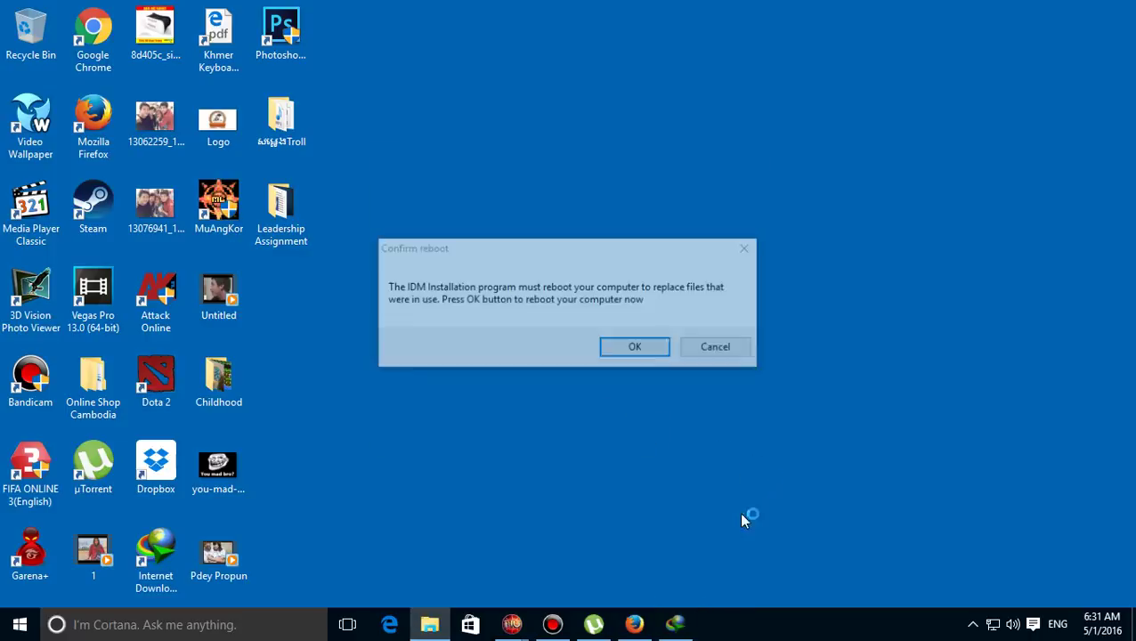
{"action": "left_click", "coordinate": [718, 350]}
Step: Run the 64bit Patch build 15 application from the IDM folder through its wizard and close the web pages it opens
{"action": "left_click", "coordinate": [429, 624]}
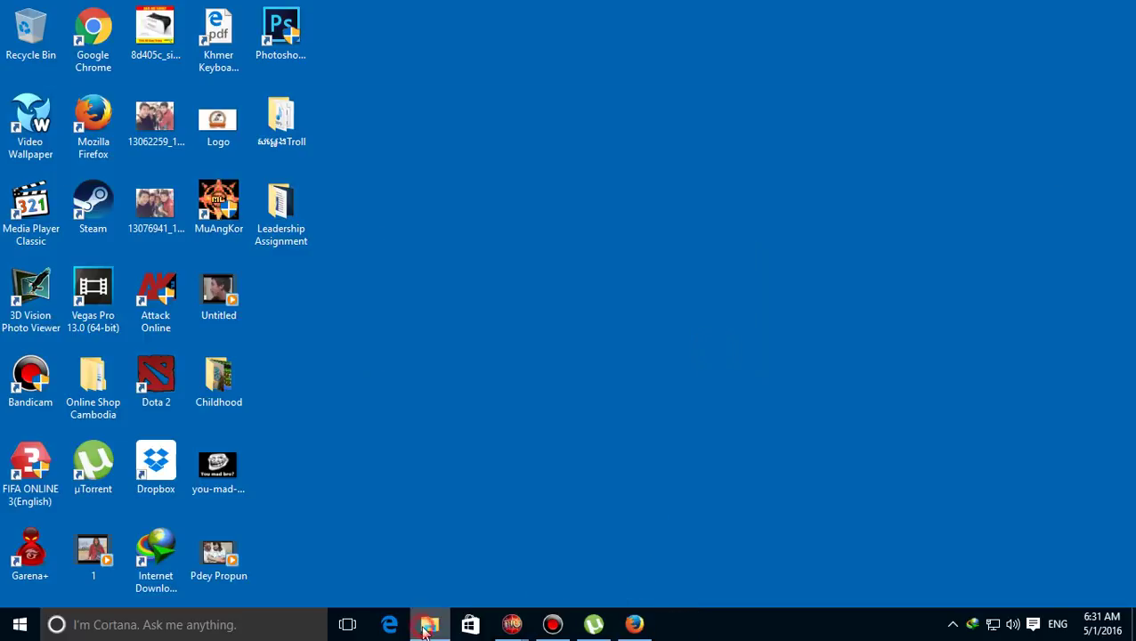
{"action": "left_click", "coordinate": [212, 123]}
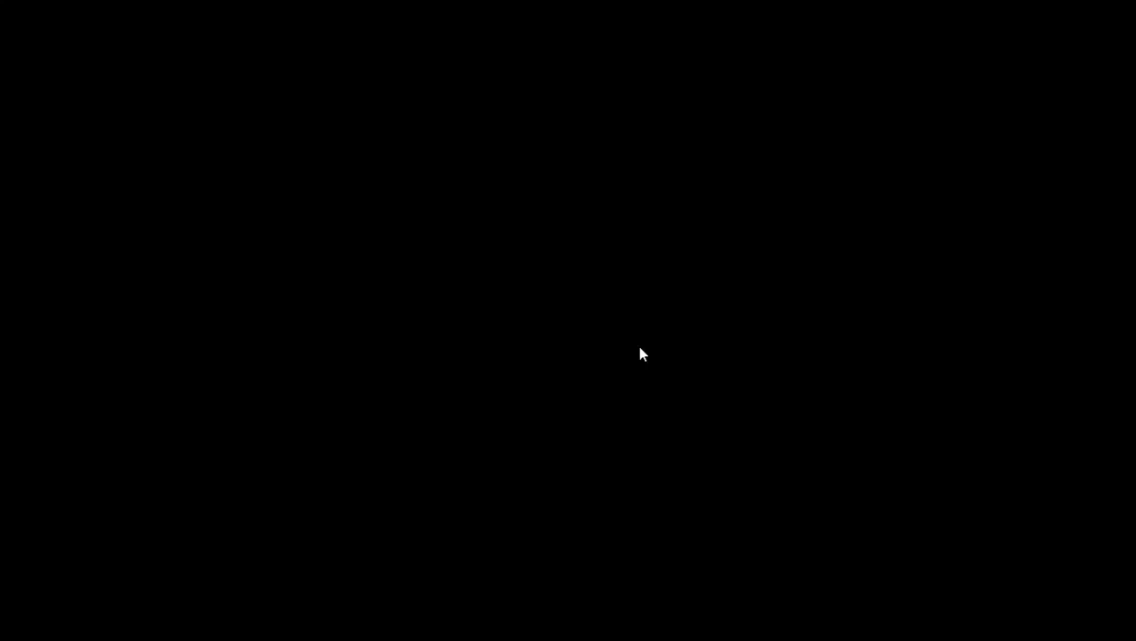
{"action": "left_click", "coordinate": [640, 353]}
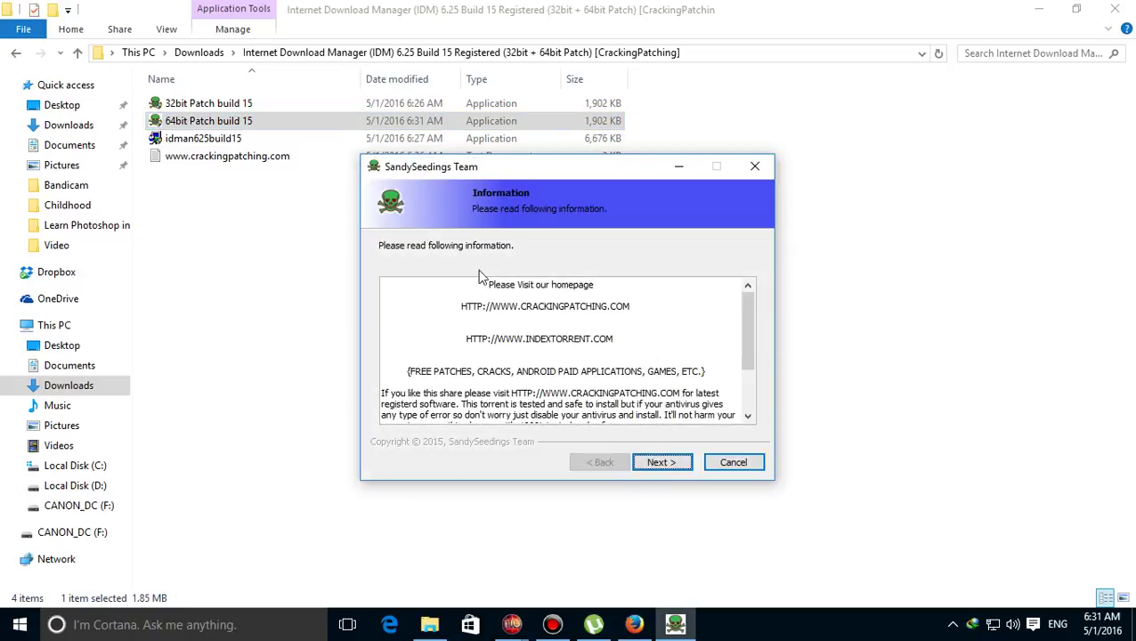
{"action": "left_click", "coordinate": [659, 463]}
{"action": "left_click", "coordinate": [661, 463]}
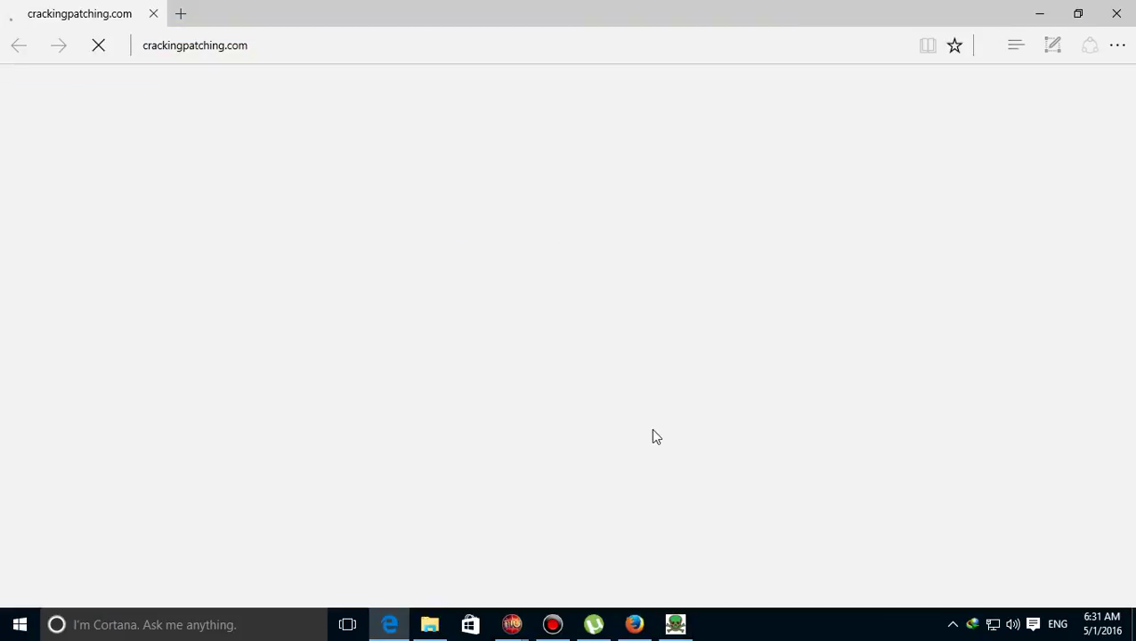
{"action": "left_click", "coordinate": [668, 465]}
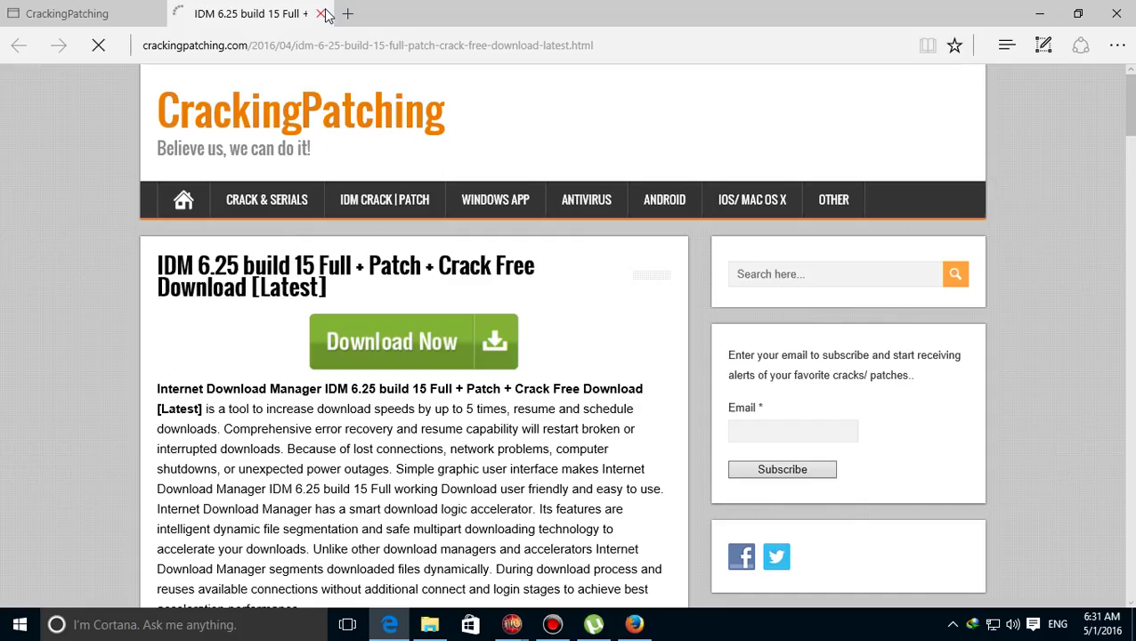
{"action": "left_click", "coordinate": [324, 13]}
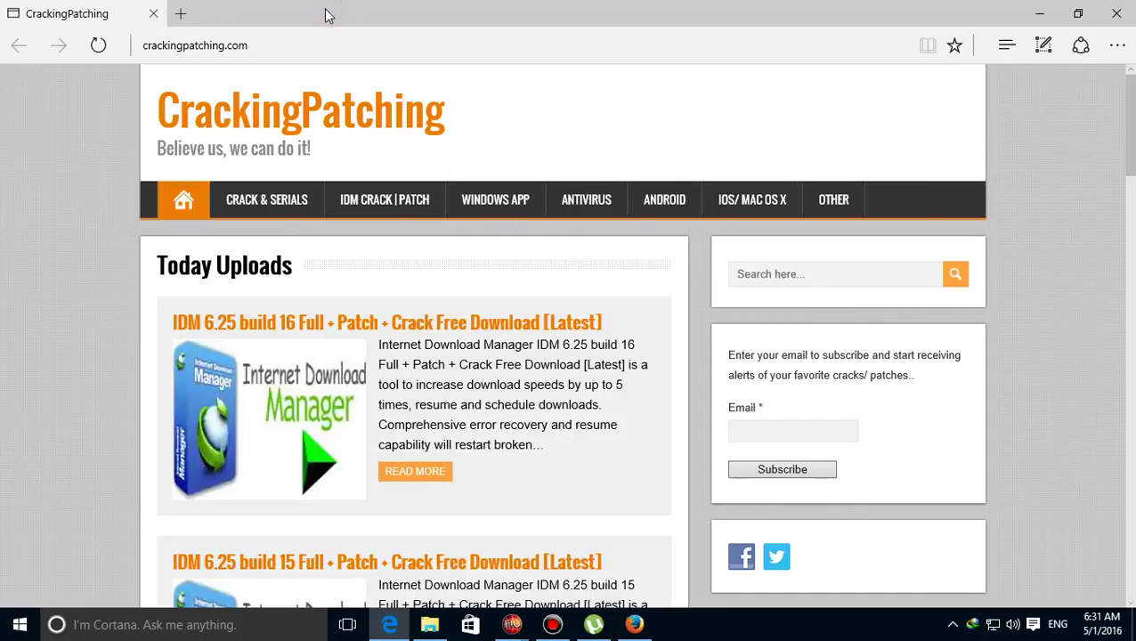
{"action": "left_click", "coordinate": [1117, 14]}
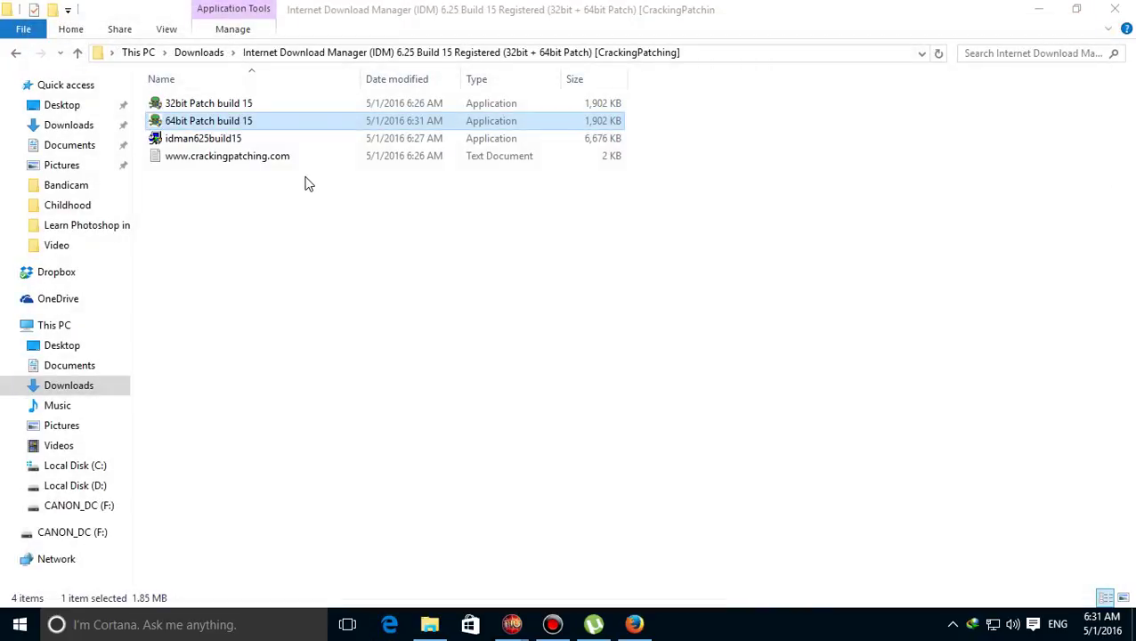
Step: Open Internet Download Manager from the desktop and delete all downloads from its list, keeping the disk files and suppressing future deletion confirmations
{"action": "key", "text": "super+d"}
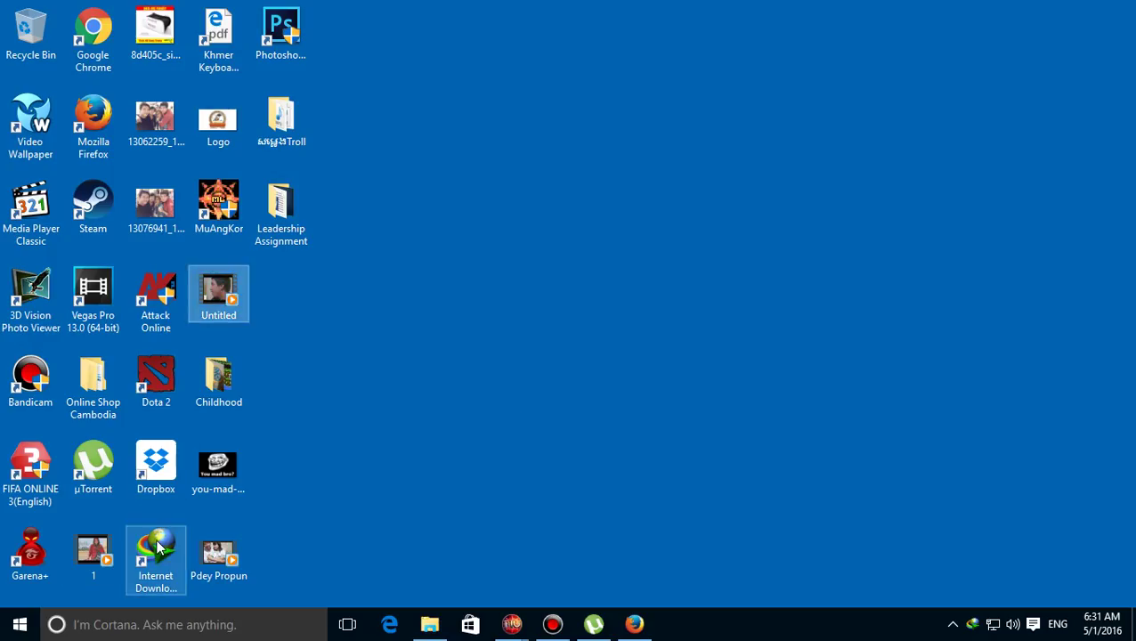
{"action": "double_click", "coordinate": [157, 547]}
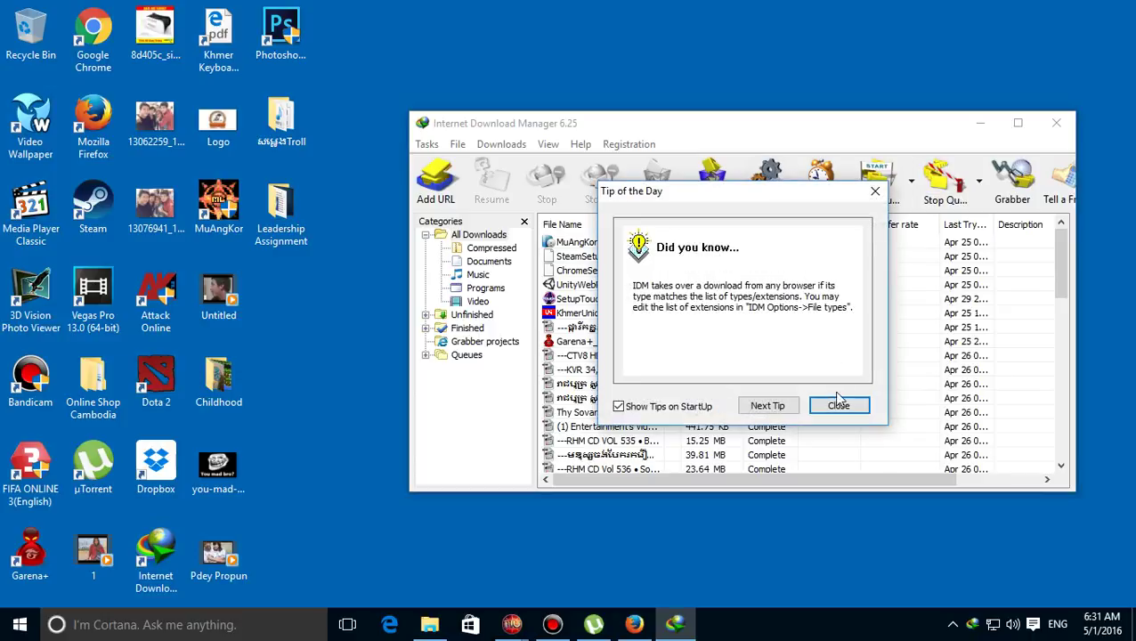
{"action": "left_click", "coordinate": [839, 405]}
{"action": "left_click", "coordinate": [837, 396]}
{"action": "key", "text": "ctrl+a"}
{"action": "key", "text": "Delete"}
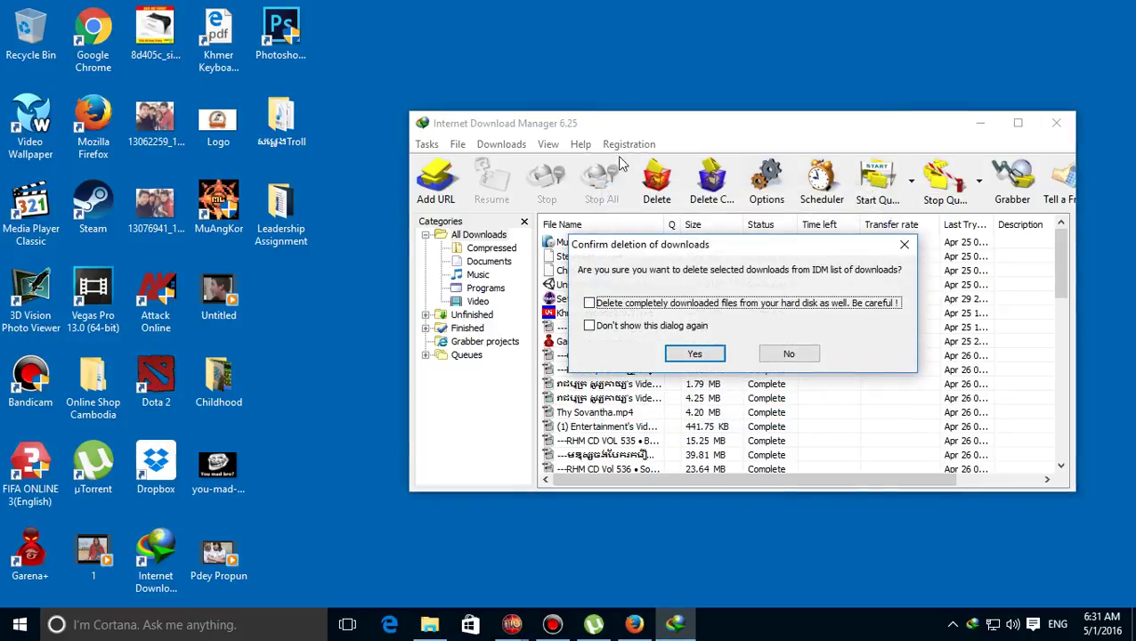
{"action": "left_click", "coordinate": [647, 325]}
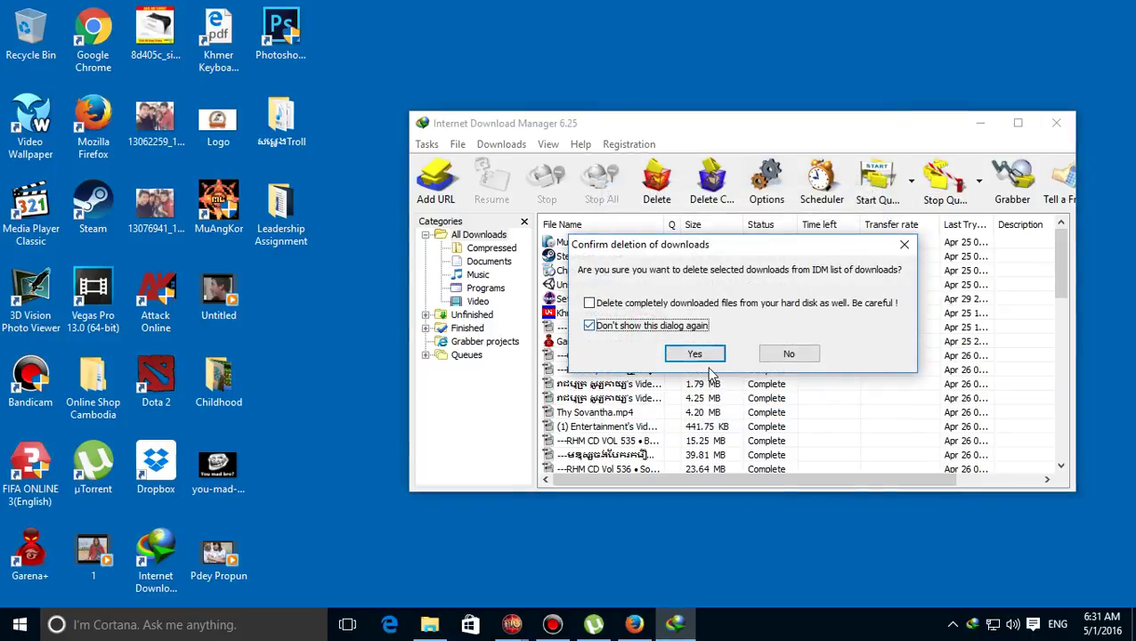
{"action": "left_click", "coordinate": [708, 358]}
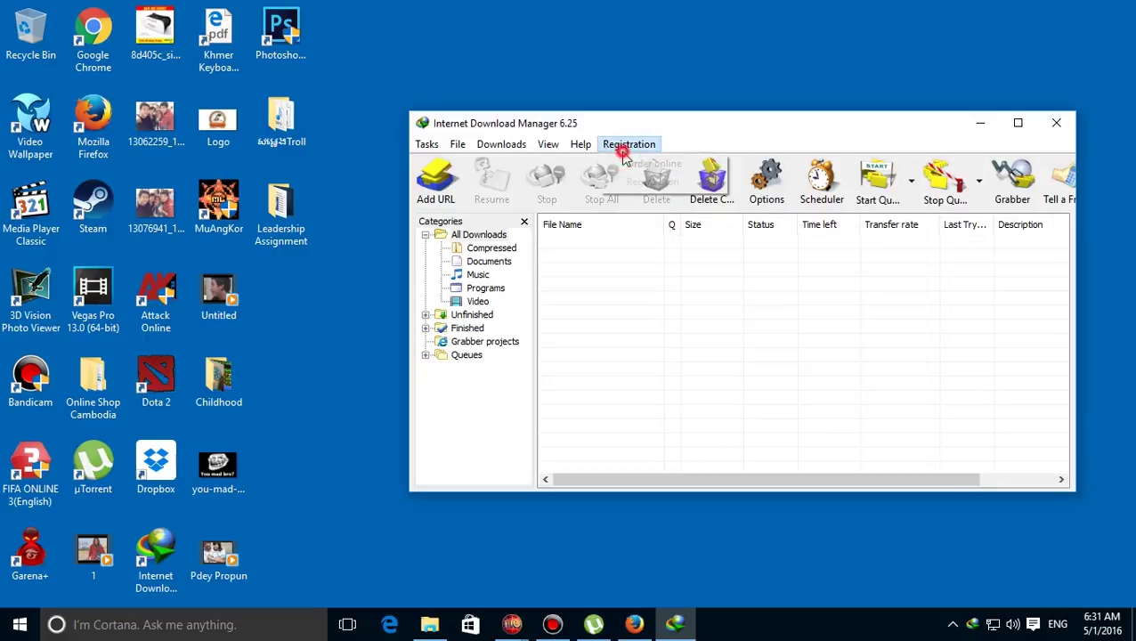
Step: Check the registration options and the version and license details in About IDM, and close Internet Download Manager
{"action": "left_click", "coordinate": [631, 144]}
{"action": "mouse_move", "coordinate": [581, 144]}
{"action": "left_click", "coordinate": [618, 328]}
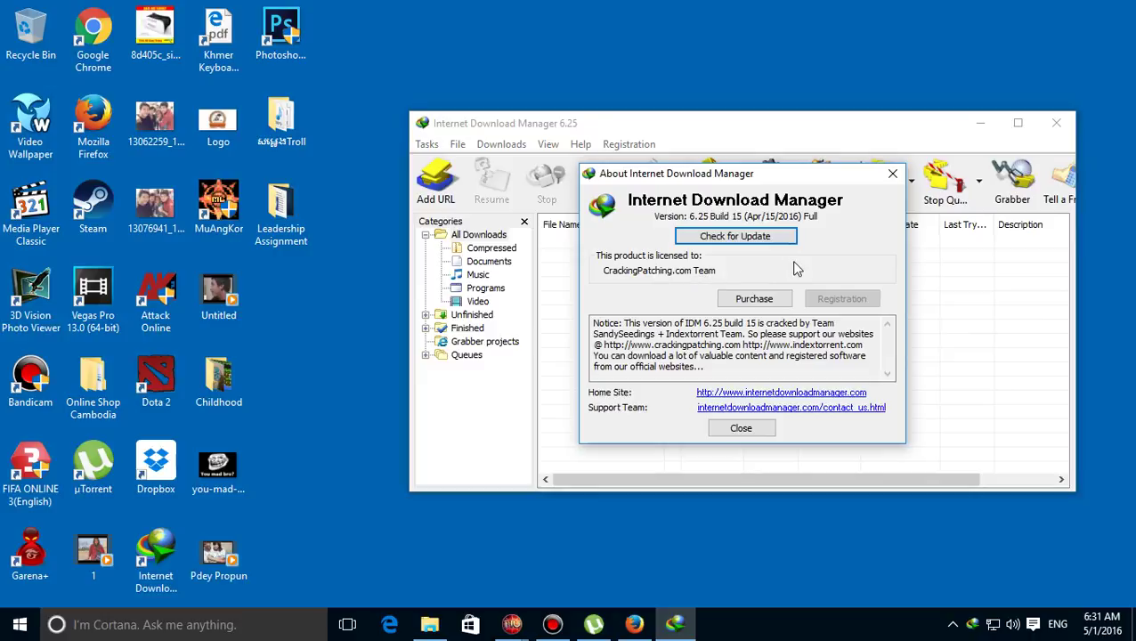
{"action": "left_click", "coordinate": [742, 430]}
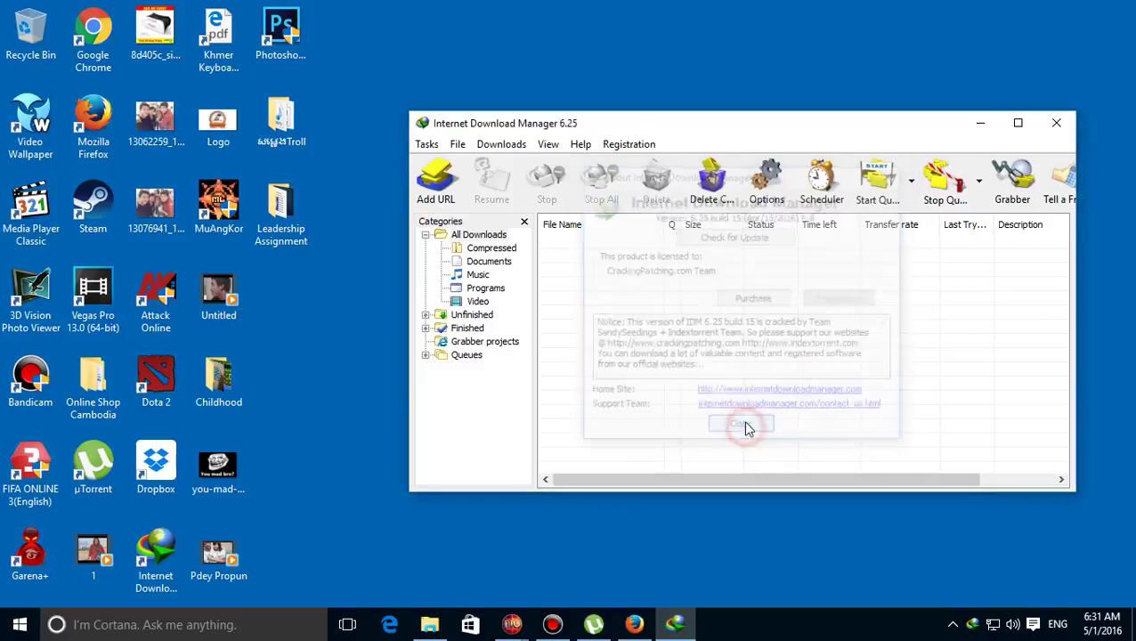
{"action": "left_click", "coordinate": [1057, 124]}
Step: Return to Firefox, examine the IDM integration extension in the Add-ons Manager, and minimize the browser
{"action": "left_click", "coordinate": [634, 624]}
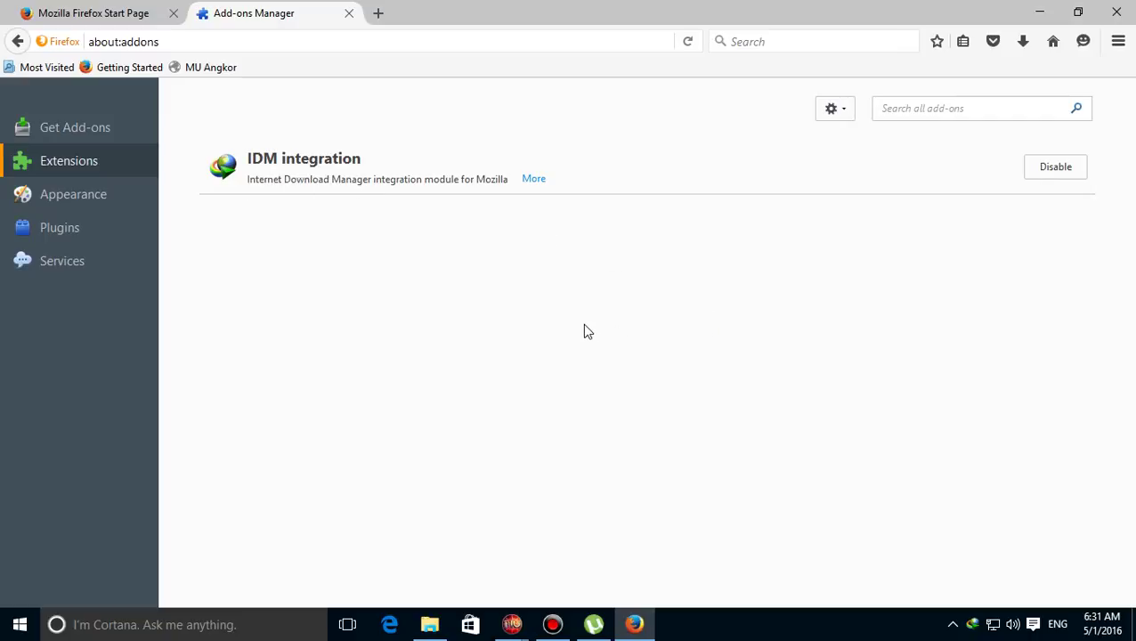
{"action": "left_click", "coordinate": [359, 171]}
{"action": "left_click", "coordinate": [542, 253]}
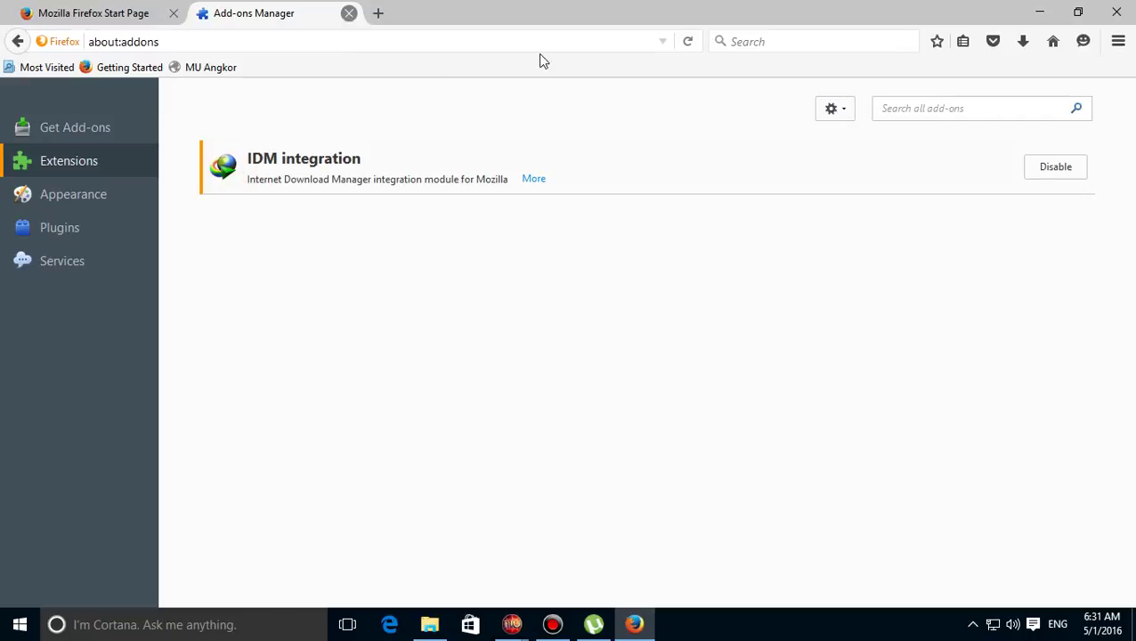
{"action": "left_click", "coordinate": [1039, 13]}
{"action": "left_click", "coordinate": [677, 487]}
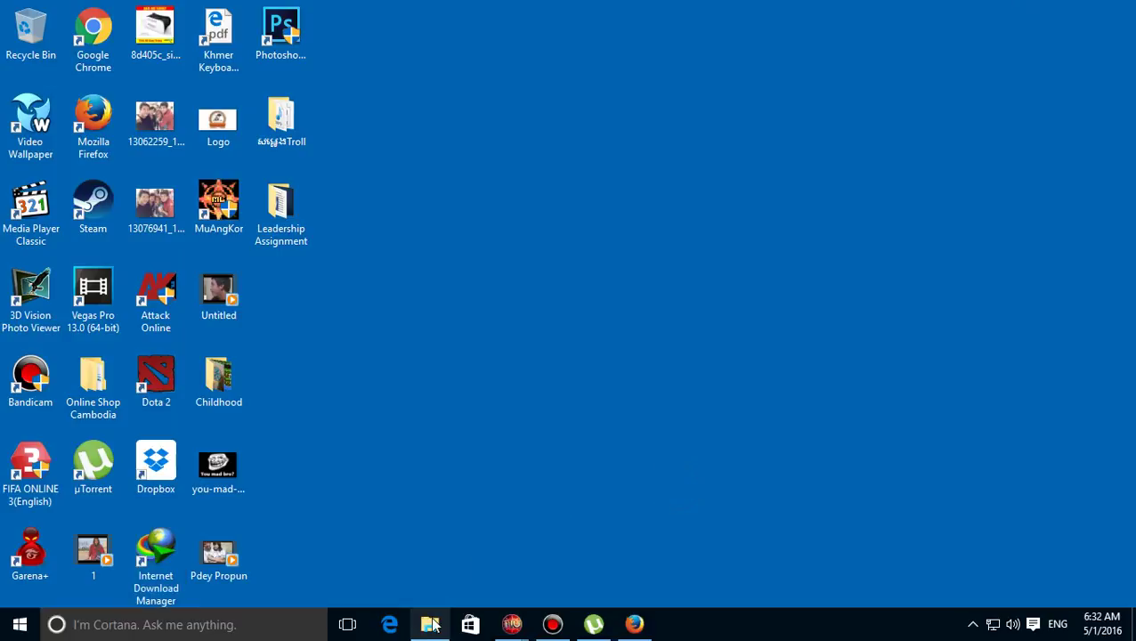
Step: Launch the Registry Editor by running regedit, and minimize its window
{"action": "key", "text": "super+r"}
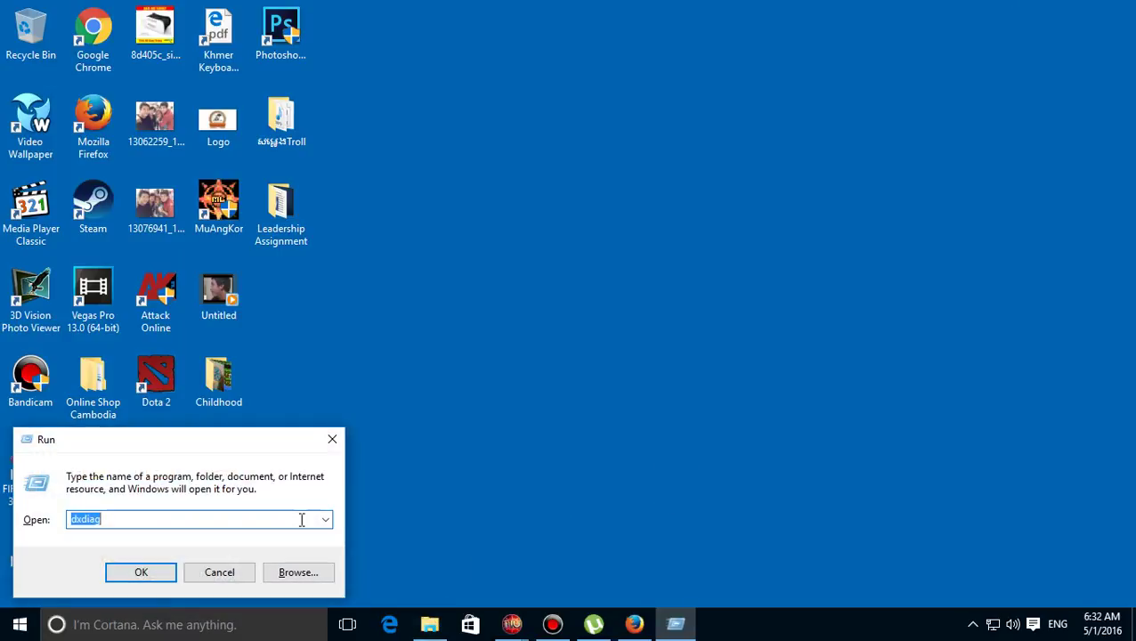
{"action": "type", "text": "regedit"}
{"action": "key", "text": "Return"}
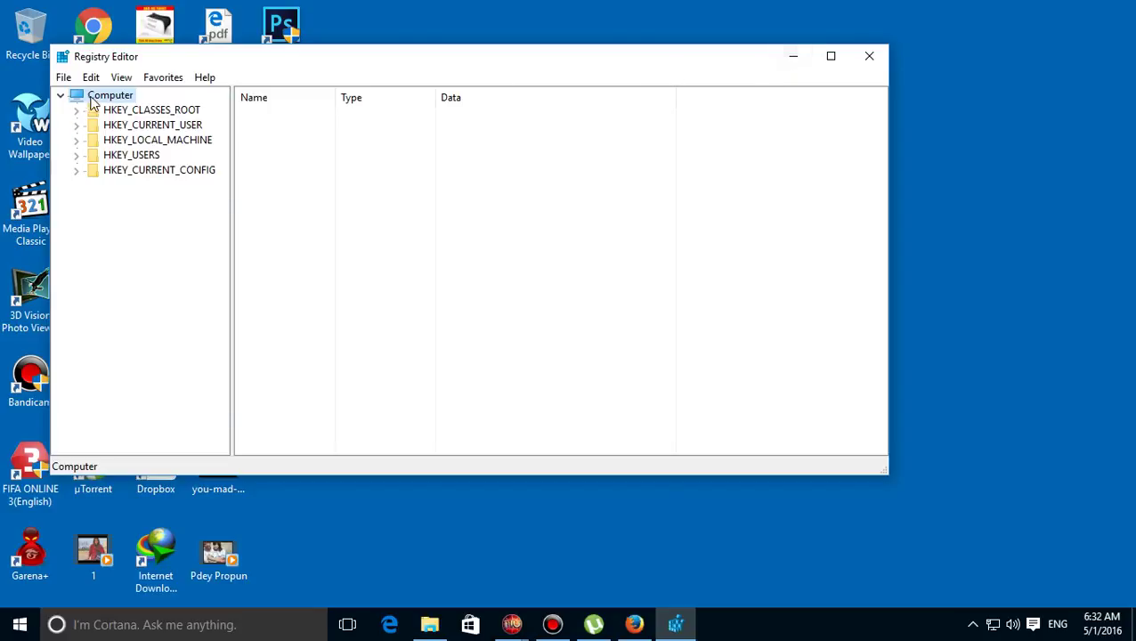
{"action": "left_click", "coordinate": [793, 57]}
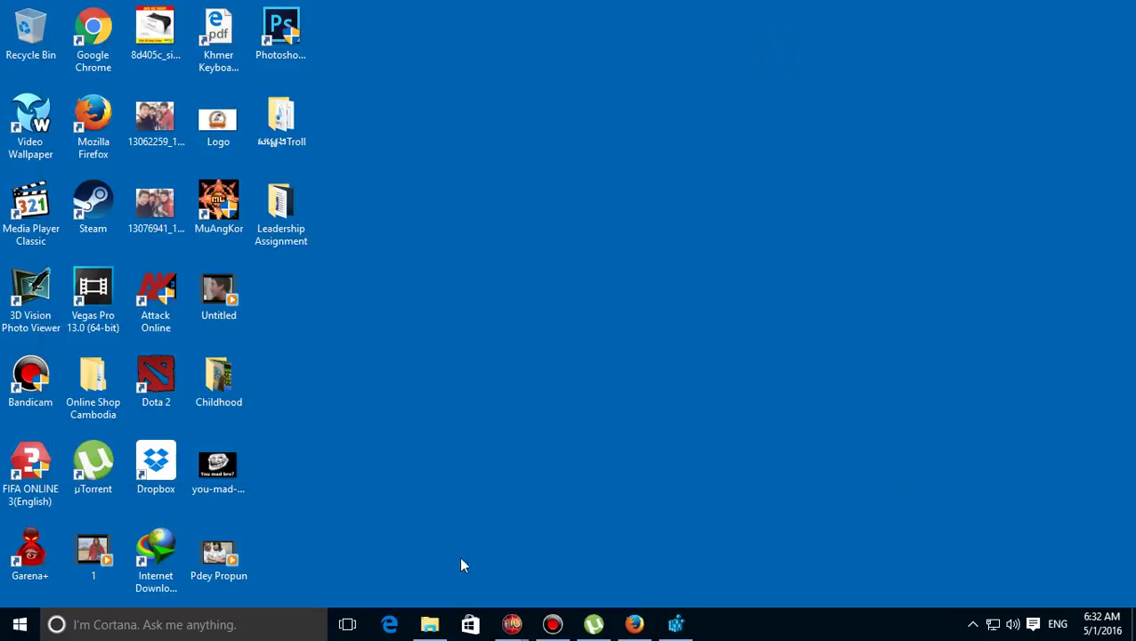
Step: Open the Internet Download Manager folder inside Program Files (x86) on Local Disk (C:) in File Explorer
{"action": "left_click", "coordinate": [429, 625]}
{"action": "left_click", "coordinate": [66, 466]}
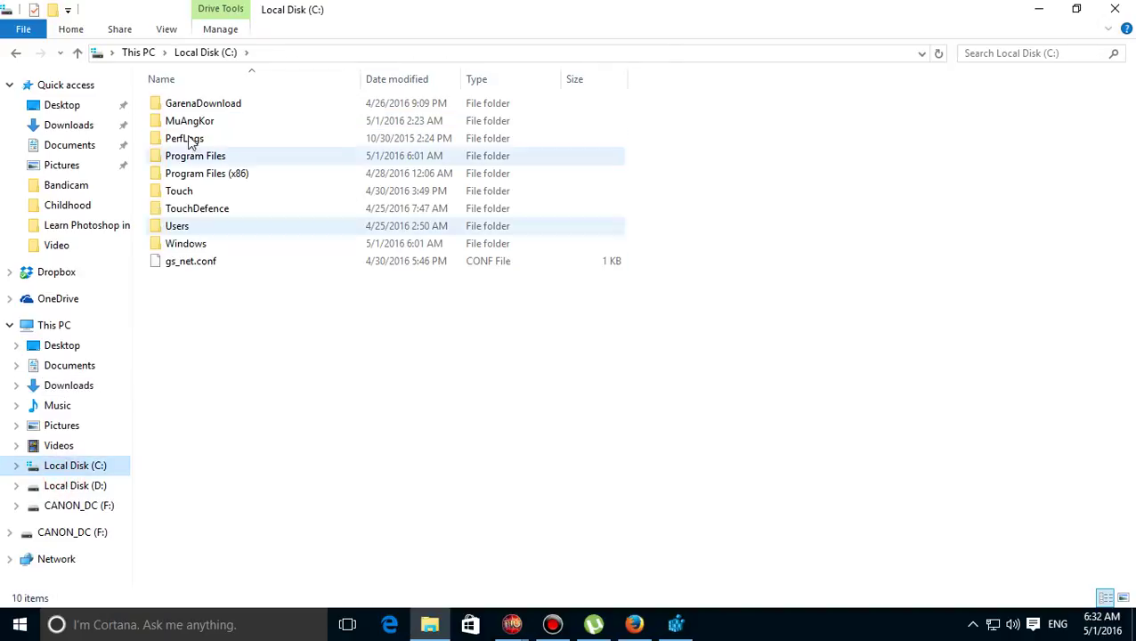
{"action": "double_click", "coordinate": [187, 159]}
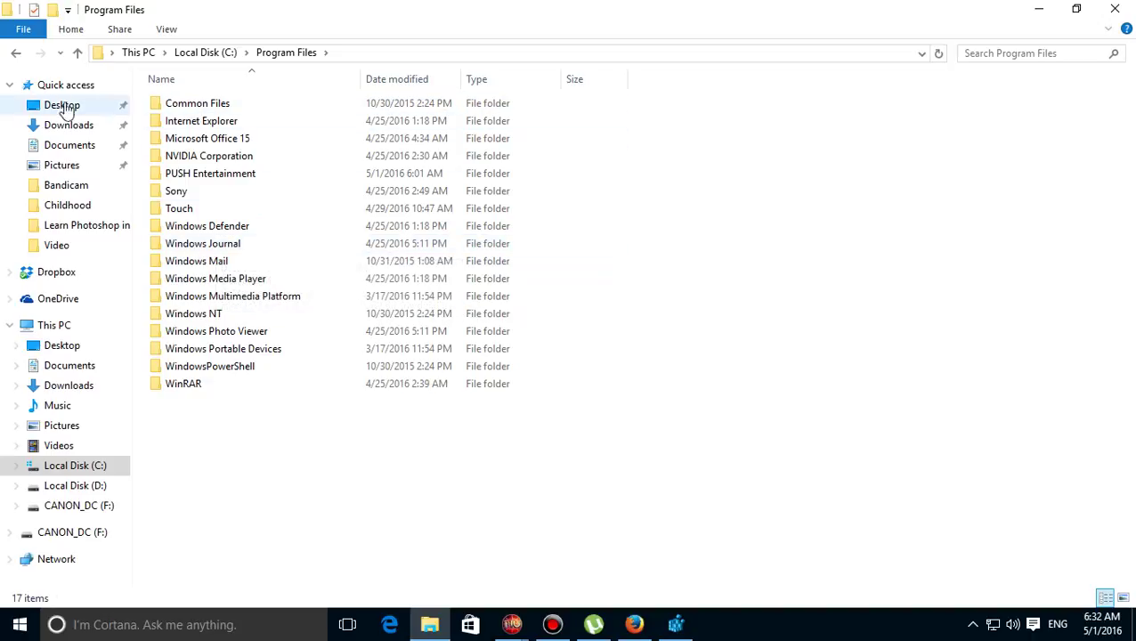
{"action": "left_click", "coordinate": [15, 52]}
{"action": "double_click", "coordinate": [183, 172]}
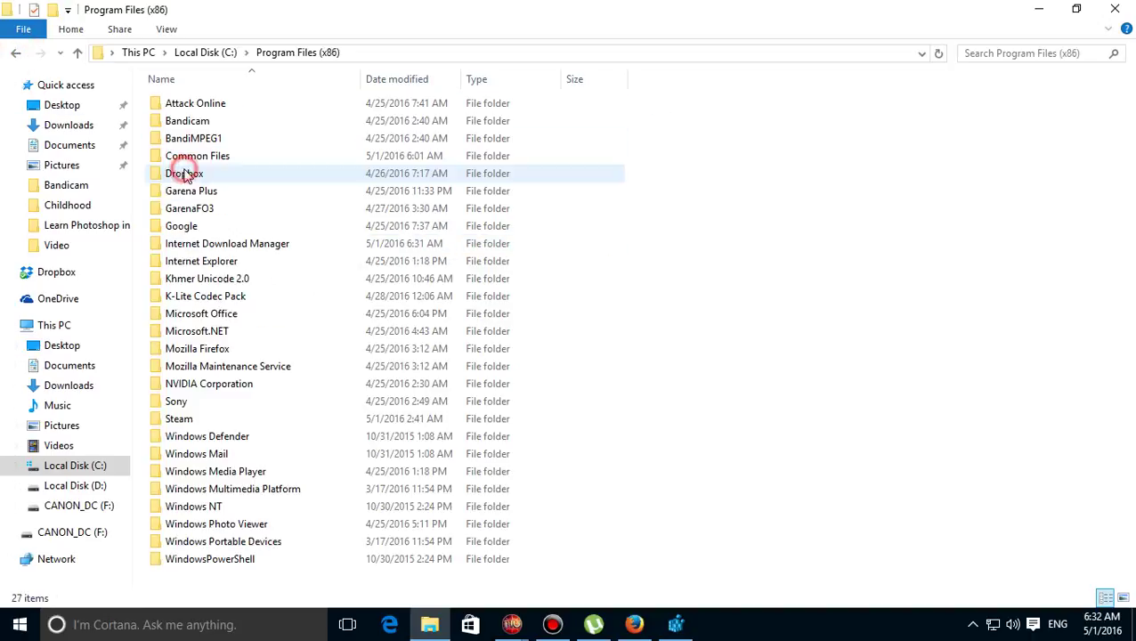
{"action": "double_click", "coordinate": [242, 244]}
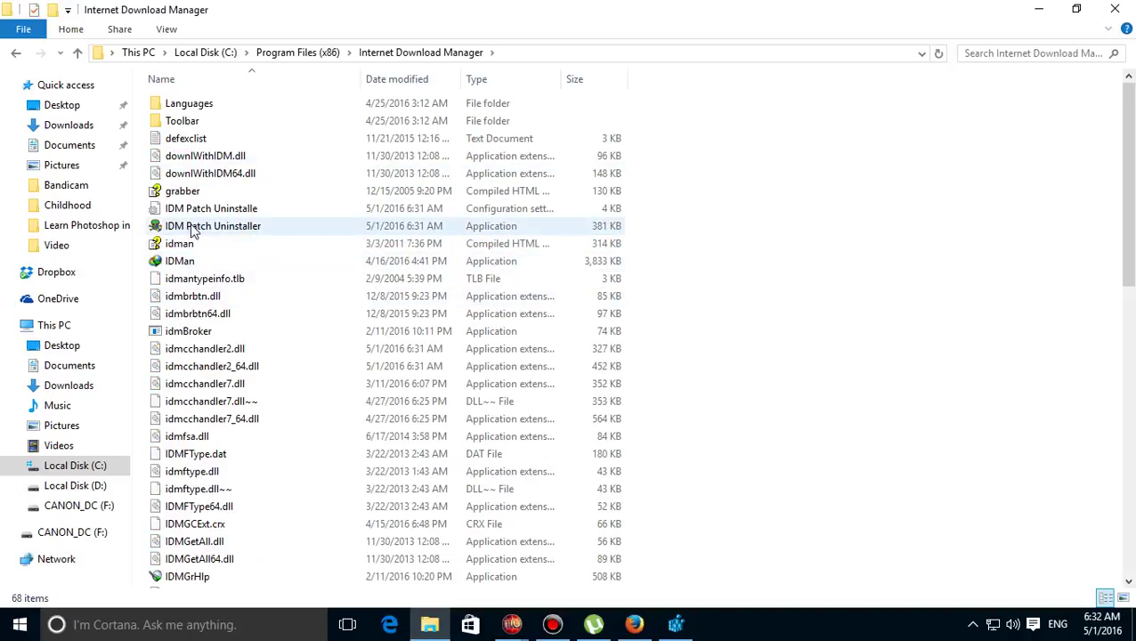
Step: Move the IDMGrHlp application from the Internet Download Manager folder to the desktop, granting administrator permission
{"action": "scroll", "coordinate": [205, 365], "scroll_direction": "down", "scroll_amount": 1}
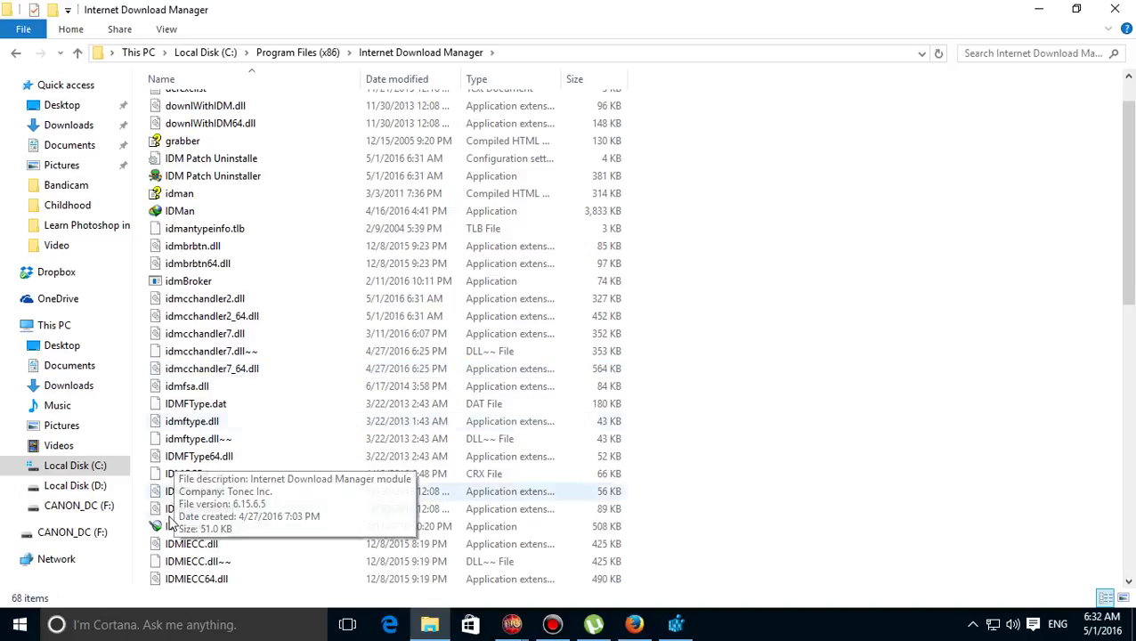
{"action": "right_click", "coordinate": [172, 527]}
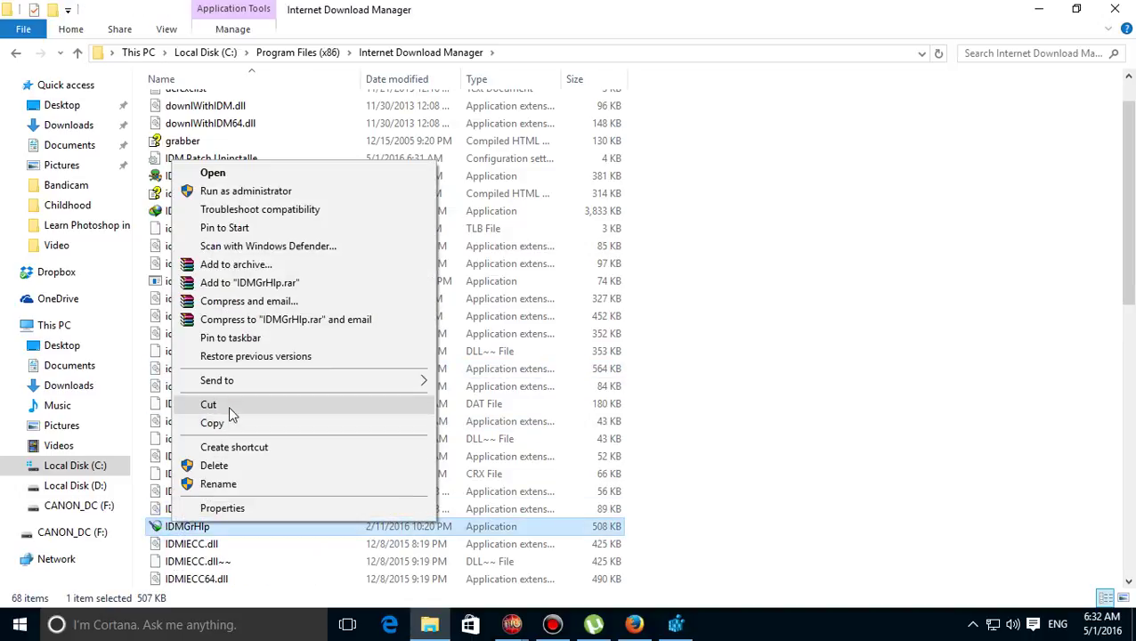
{"action": "left_click", "coordinate": [208, 404]}
{"action": "key", "text": "super+d"}
{"action": "right_click", "coordinate": [445, 221]}
{"action": "left_click", "coordinate": [525, 301]}
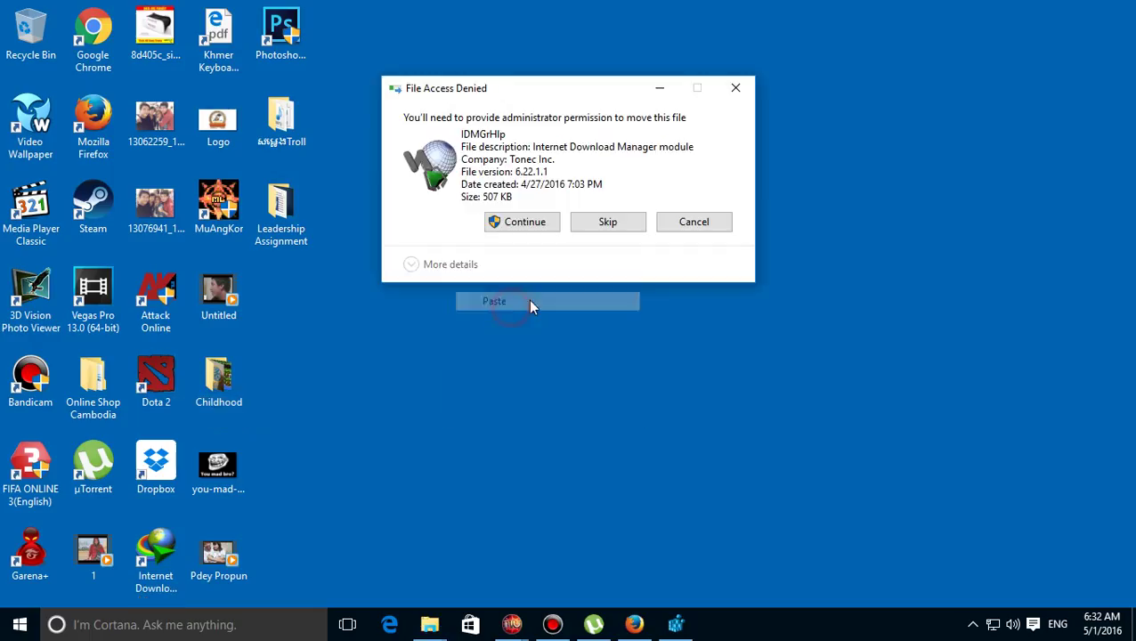
{"action": "left_click", "coordinate": [521, 222]}
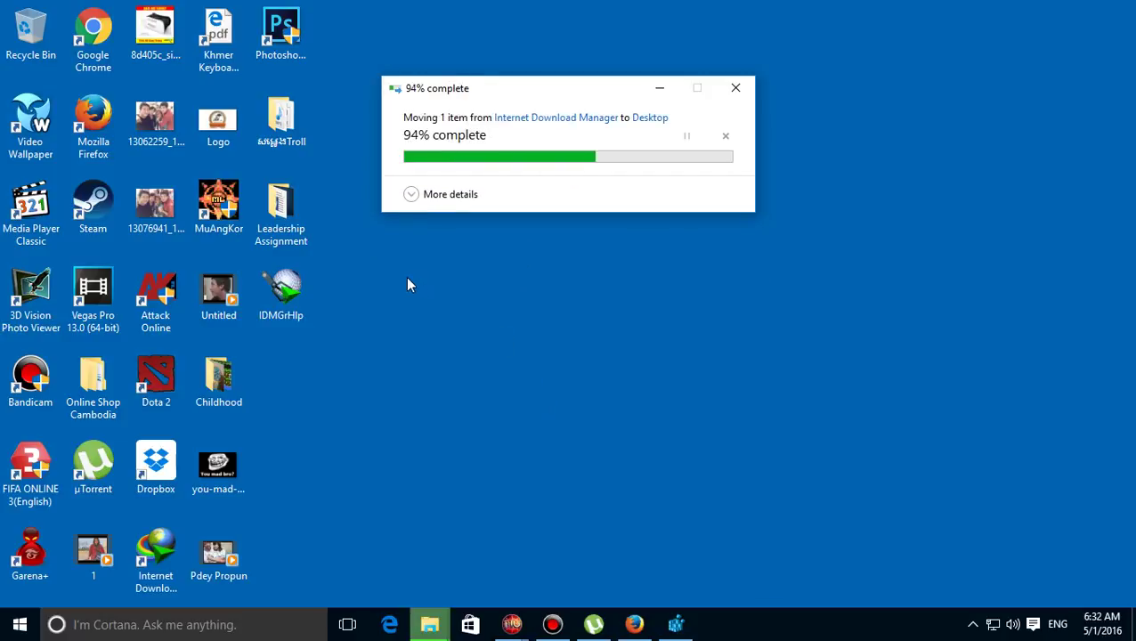
Step: Copy the IDMIntegrator64 application from the Internet Download Manager folder to the desktop
{"action": "key", "text": "super+d"}
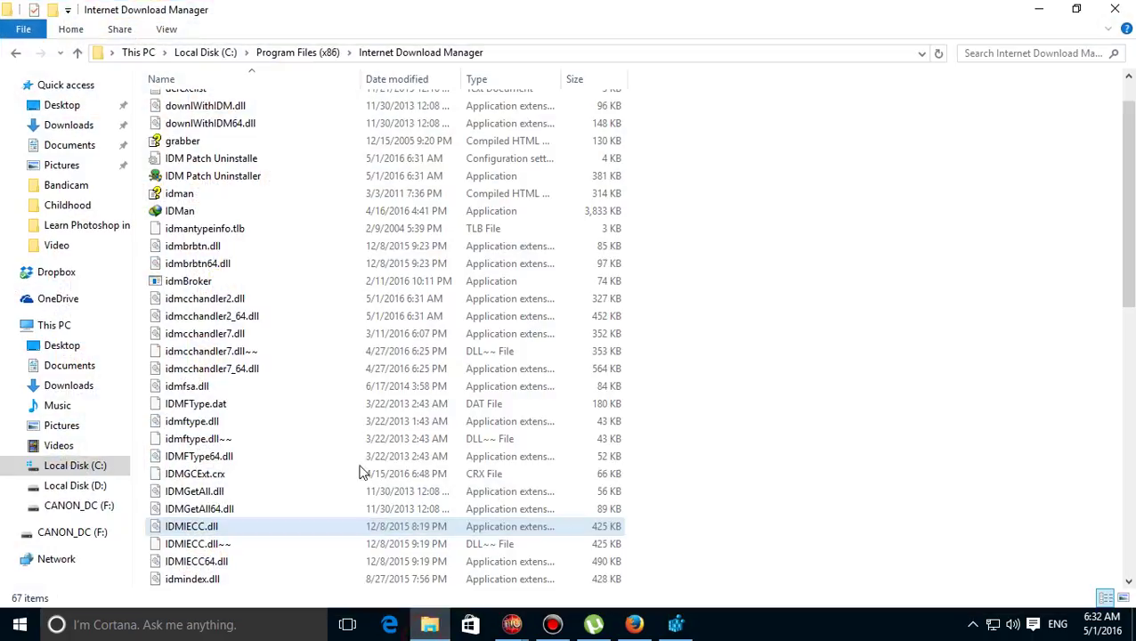
{"action": "scroll", "coordinate": [221, 499], "scroll_direction": "down", "scroll_amount": 2}
{"action": "left_click", "coordinate": [222, 497]}
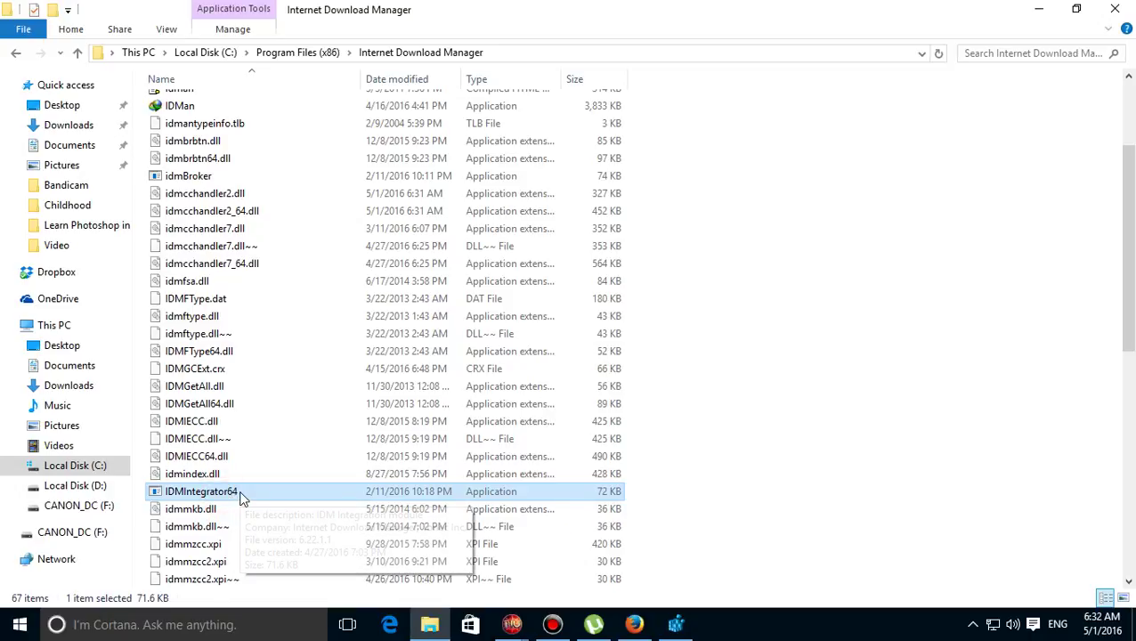
{"action": "key", "text": "super+d"}
{"action": "key", "text": "ctrl+v"}
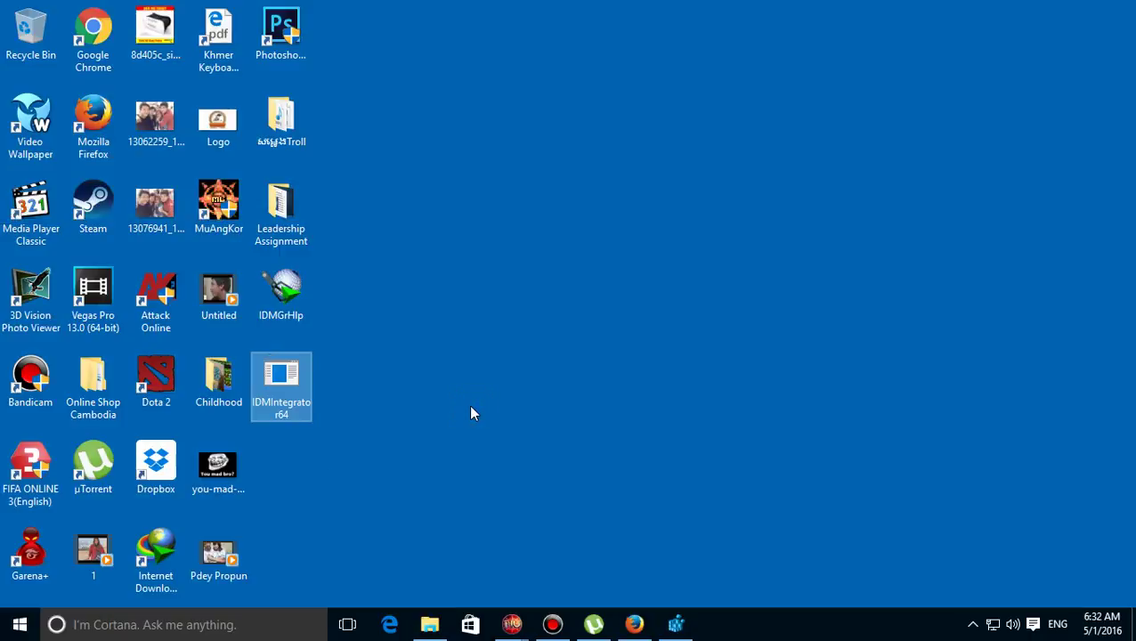
Step: Copy the name of the IDMGrHlp file on the desktop and delete that file
{"action": "left_click", "coordinate": [283, 298]}
{"action": "key", "text": "F2"}
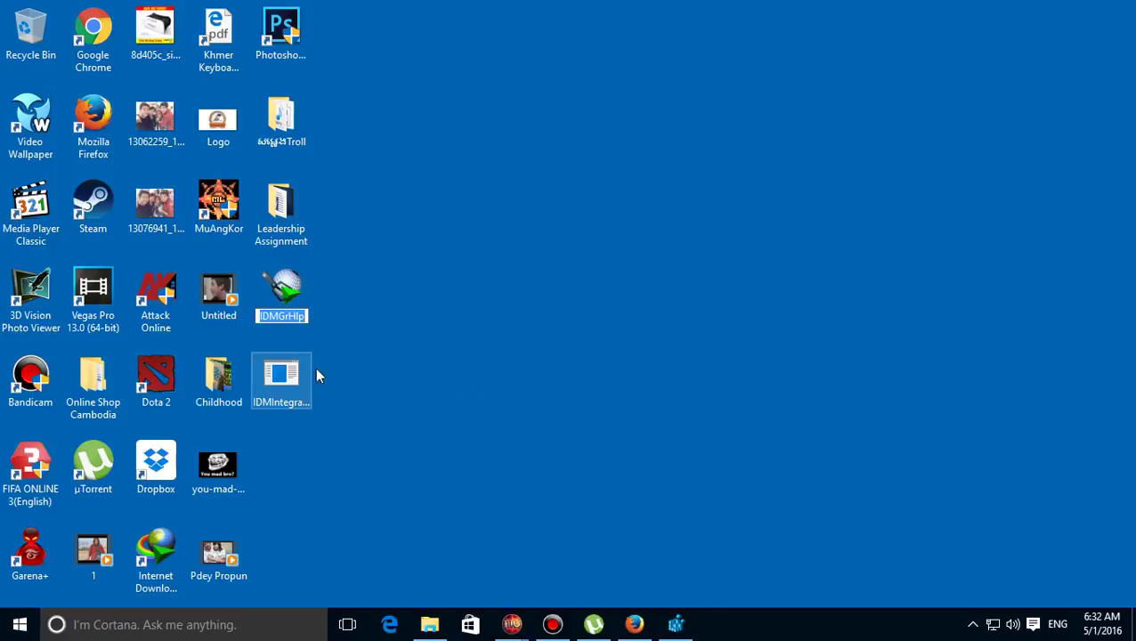
{"action": "key", "text": "Return"}
{"action": "key", "text": "Delete"}
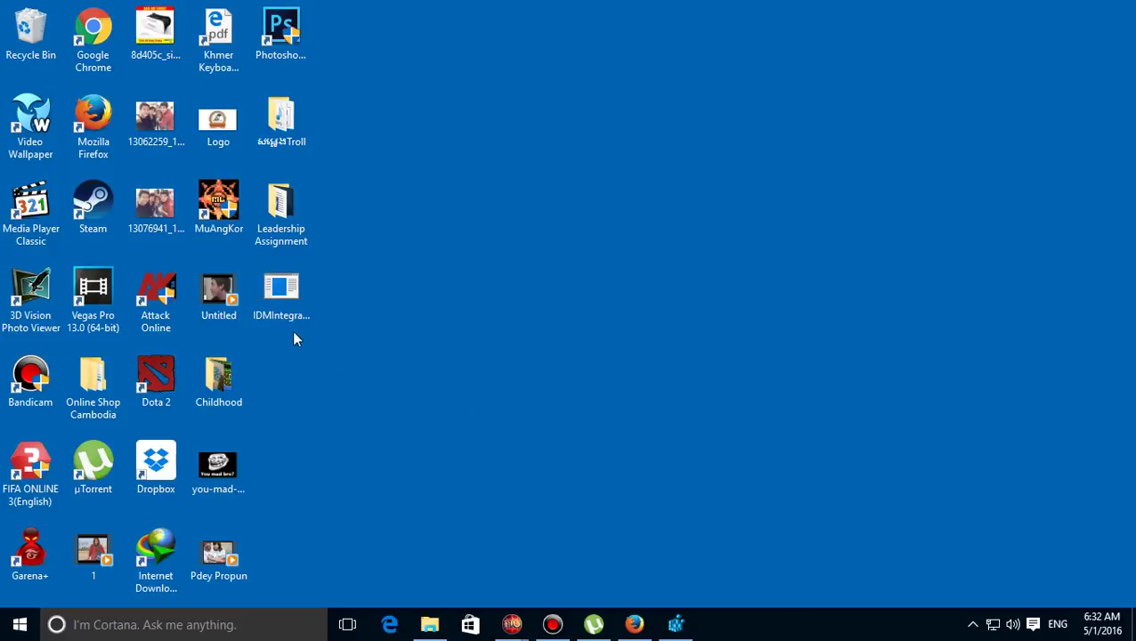
Step: Rename the desktop copy of IDMIntegrator64 as IDMGrHlp
{"action": "left_click", "coordinate": [280, 299]}
{"action": "key", "text": "F2"}
{"action": "key", "text": "ctrl+v"}
Step: Move the renamed IDMGrHlp file from the desktop into the Internet Download Manager folder with administrator permission, and close the folder window
{"action": "right_click", "coordinate": [280, 305]}
{"action": "left_click", "coordinate": [341, 495]}
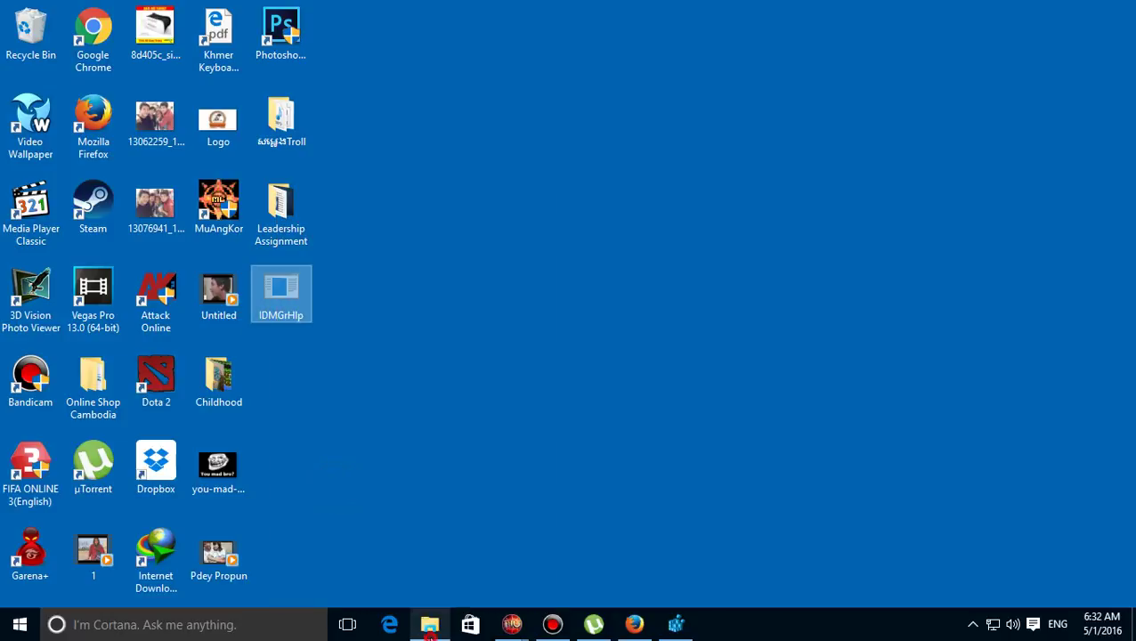
{"action": "left_click", "coordinate": [430, 624]}
{"action": "left_click", "coordinate": [859, 316]}
{"action": "key", "text": "ctrl+v"}
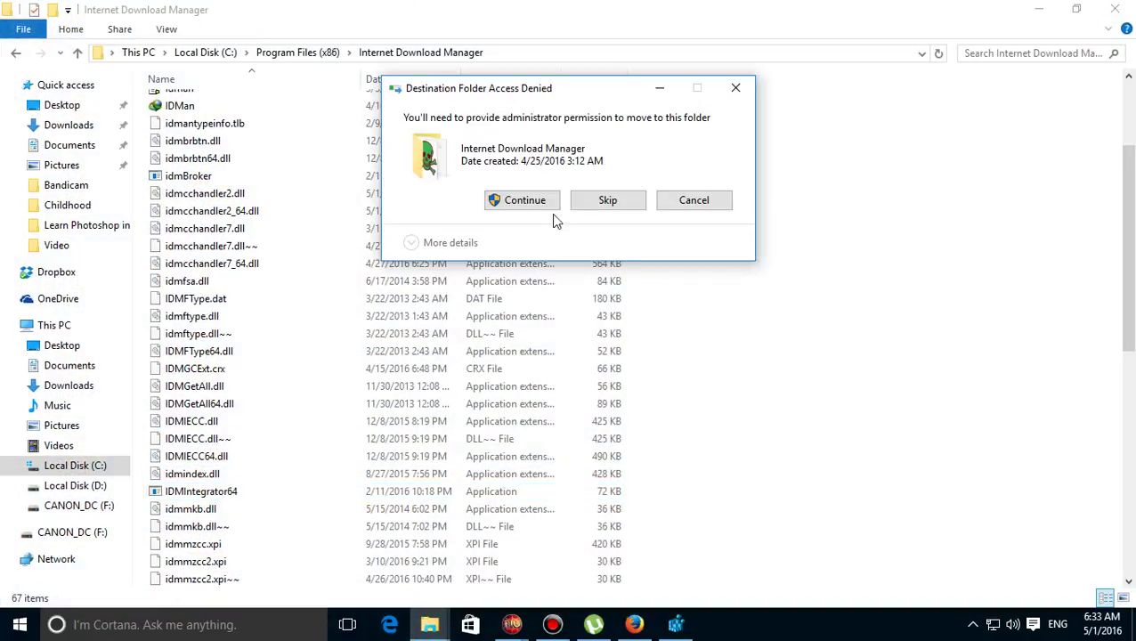
{"action": "left_click", "coordinate": [540, 204]}
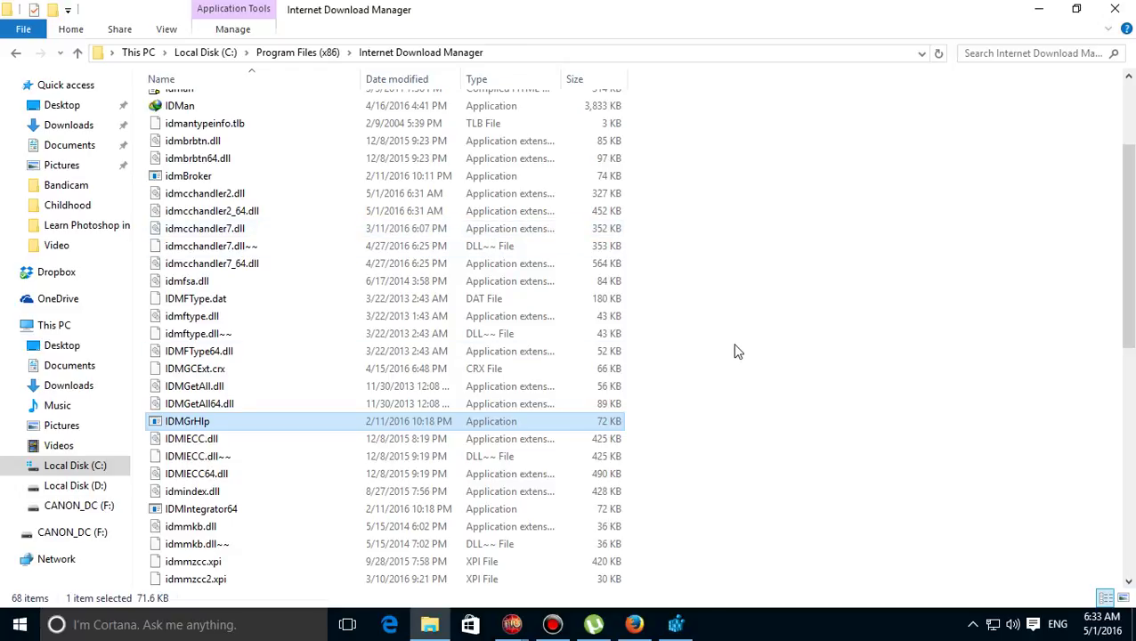
{"action": "left_click", "coordinate": [809, 309]}
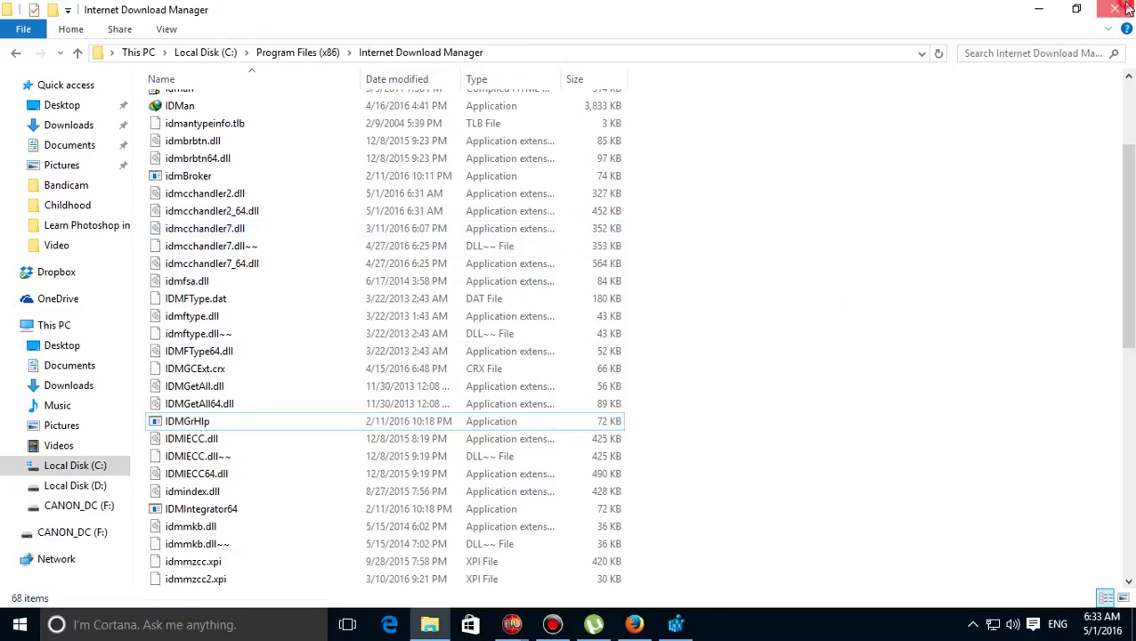
{"action": "left_click", "coordinate": [1128, 7]}
Step: Switch to the Registry Editor, maximize it, and examine the SOFTWARE and SYSTEM subkeys of HKEY_LOCAL_MACHINE
{"action": "left_click", "coordinate": [676, 625]}
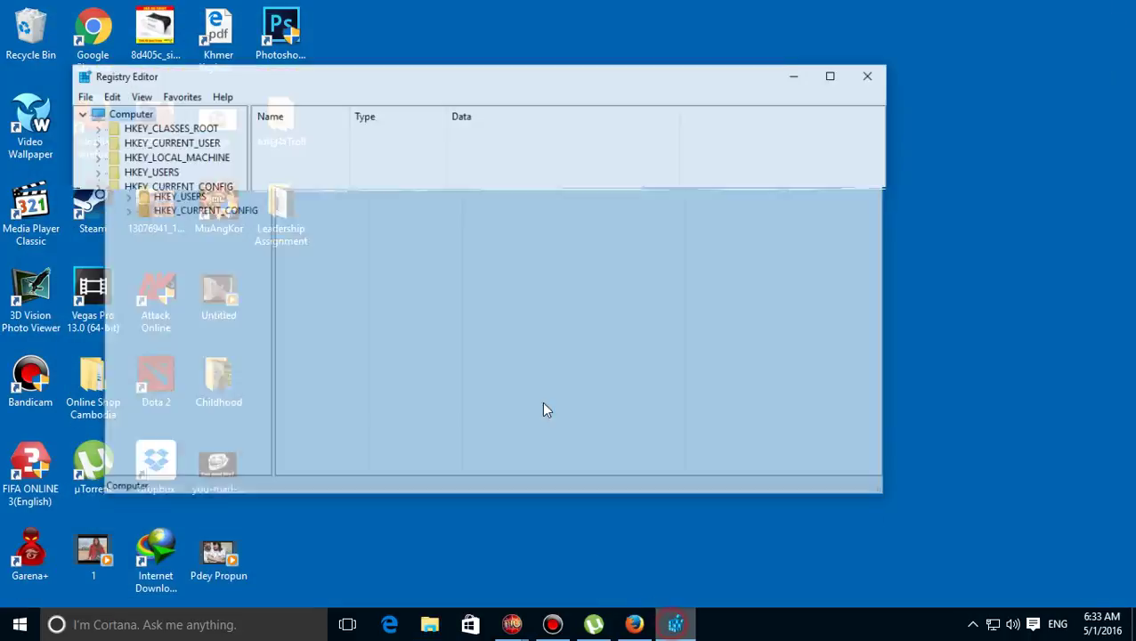
{"action": "left_click", "coordinate": [831, 56]}
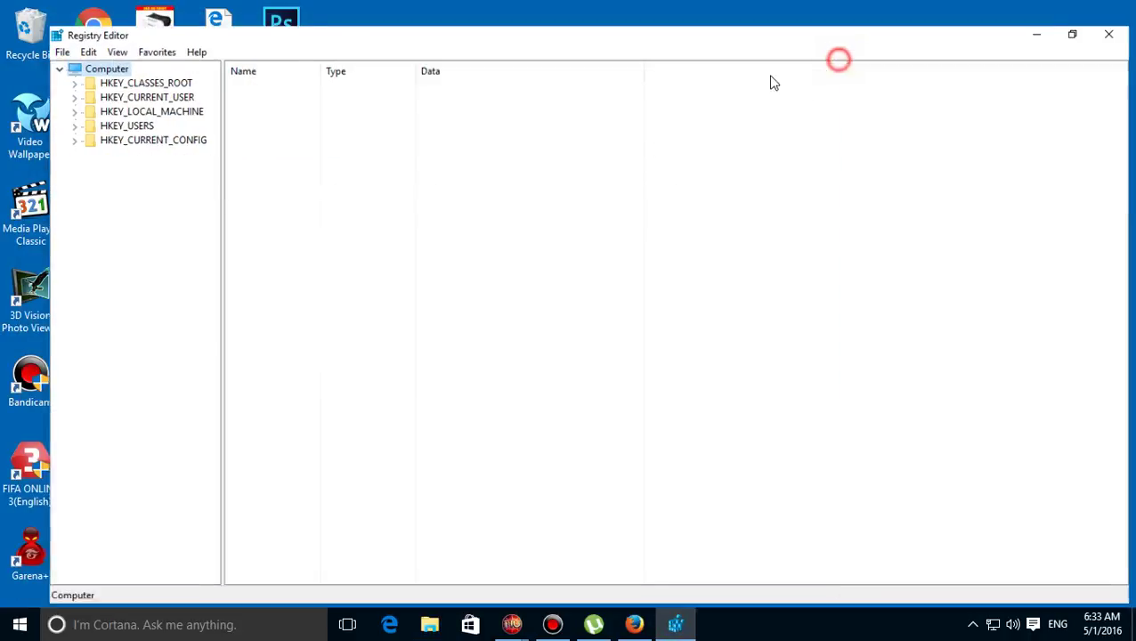
{"action": "left_click", "coordinate": [27, 75]}
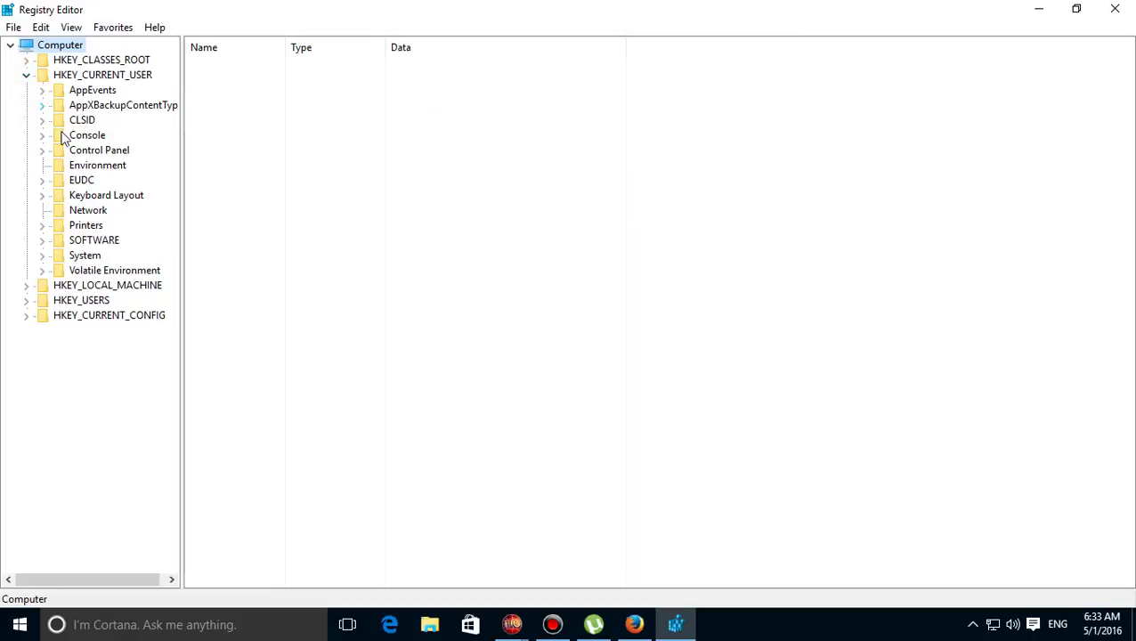
{"action": "left_click", "coordinate": [27, 75]}
{"action": "left_click", "coordinate": [26, 90]}
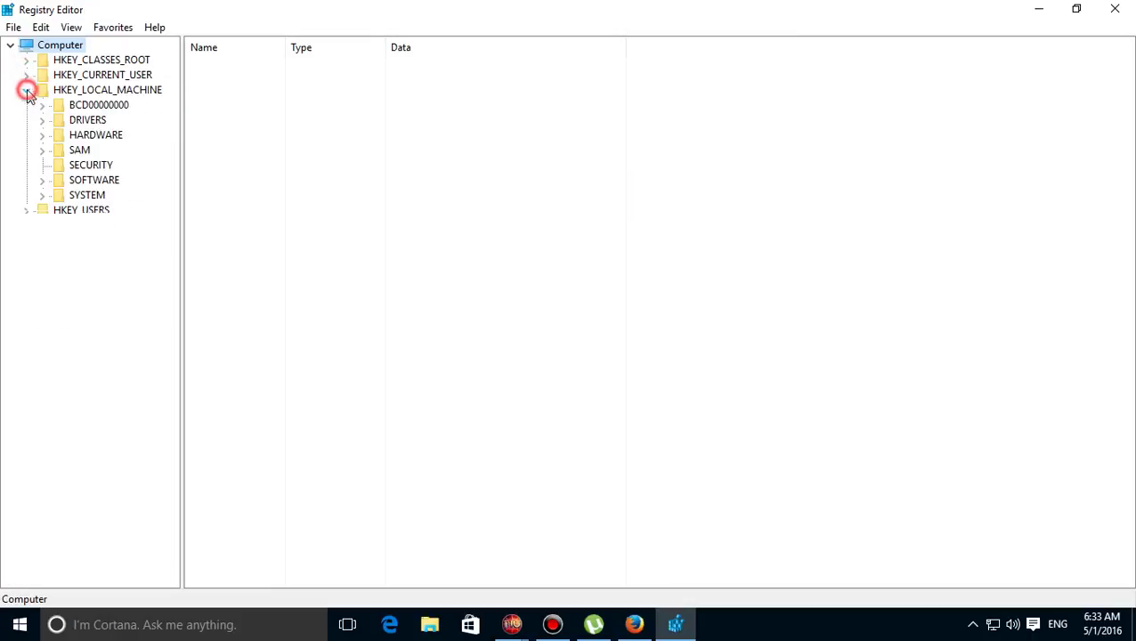
{"action": "left_click", "coordinate": [41, 181]}
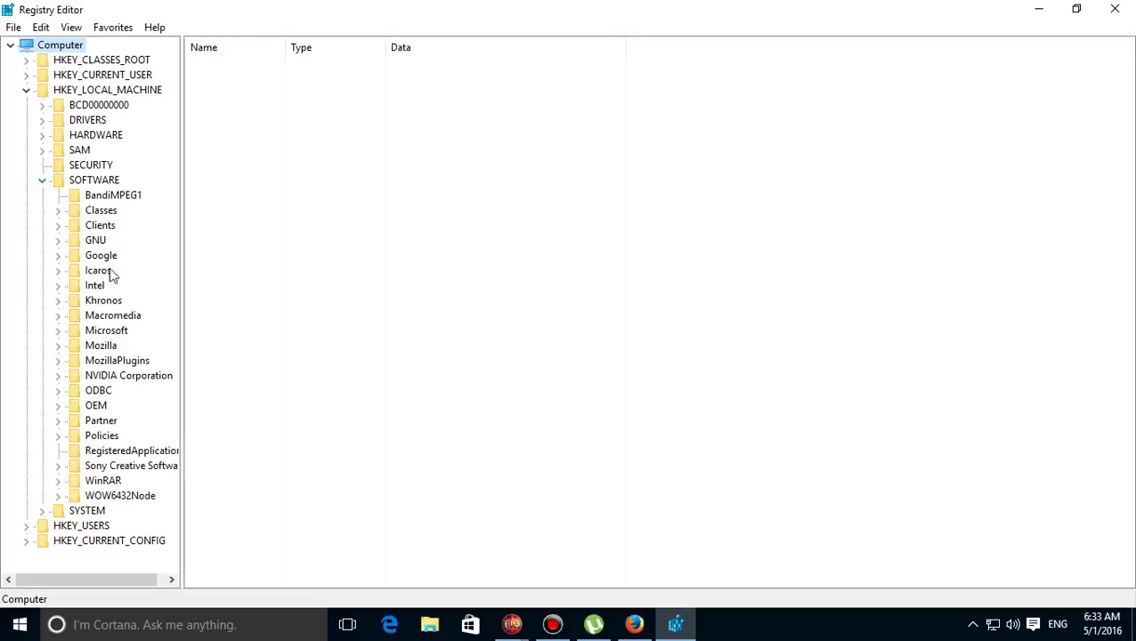
{"action": "left_click", "coordinate": [41, 180]}
{"action": "left_click", "coordinate": [40, 195]}
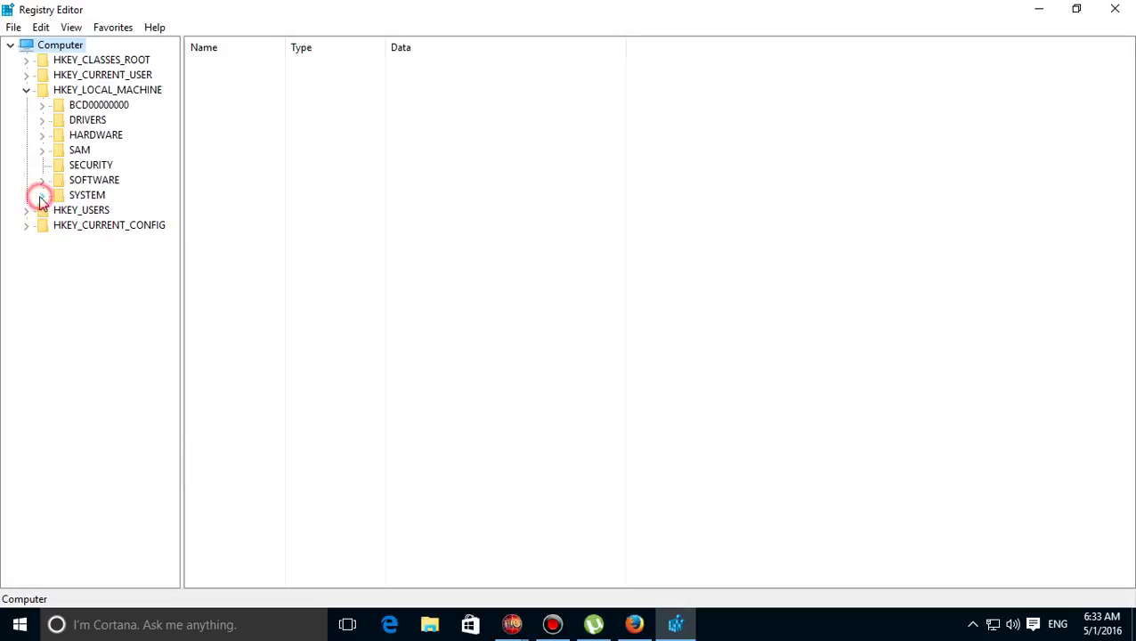
{"action": "left_click", "coordinate": [40, 196]}
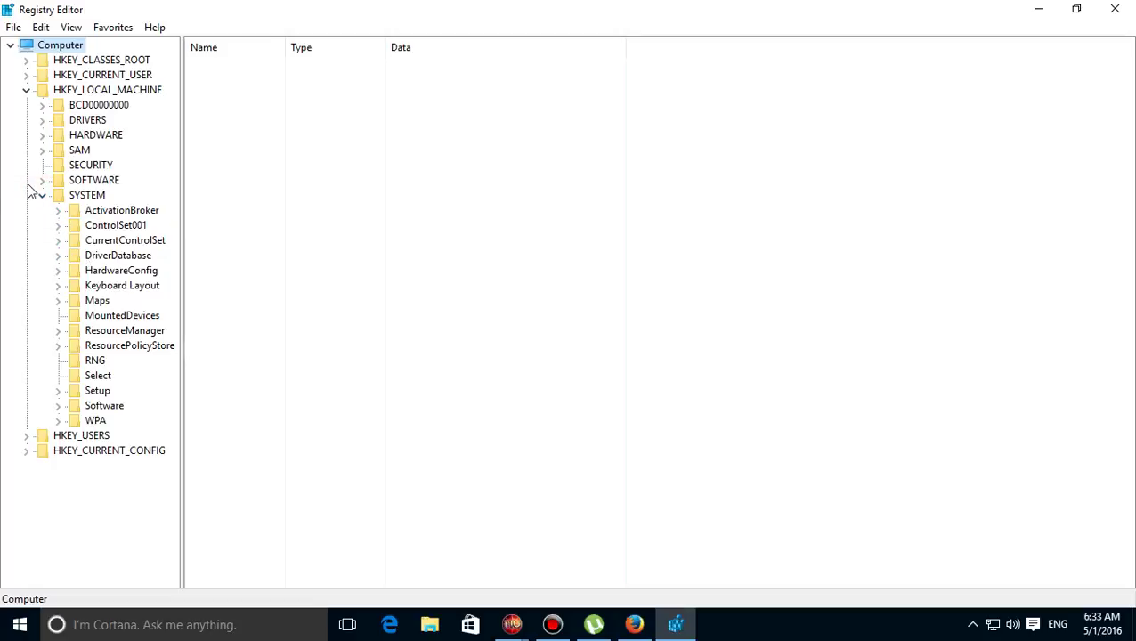
{"action": "left_click", "coordinate": [26, 90]}
Step: Open the DownloadManager key under HKEY_CURRENT_USER\SOFTWARE to list its values
{"action": "left_click", "coordinate": [26, 75]}
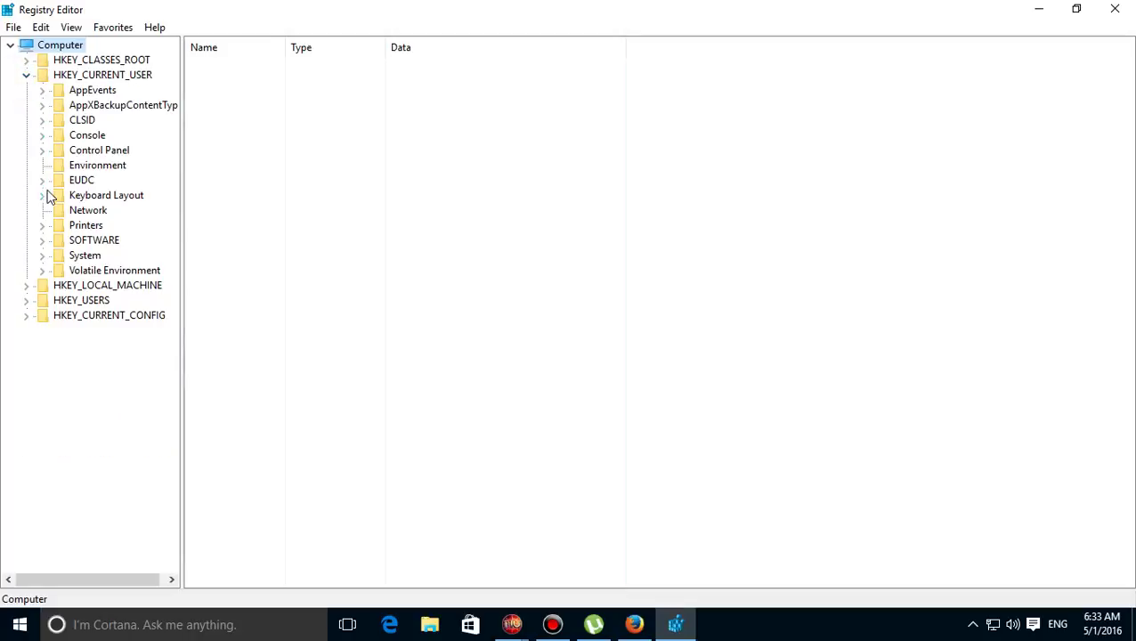
{"action": "left_click", "coordinate": [41, 255]}
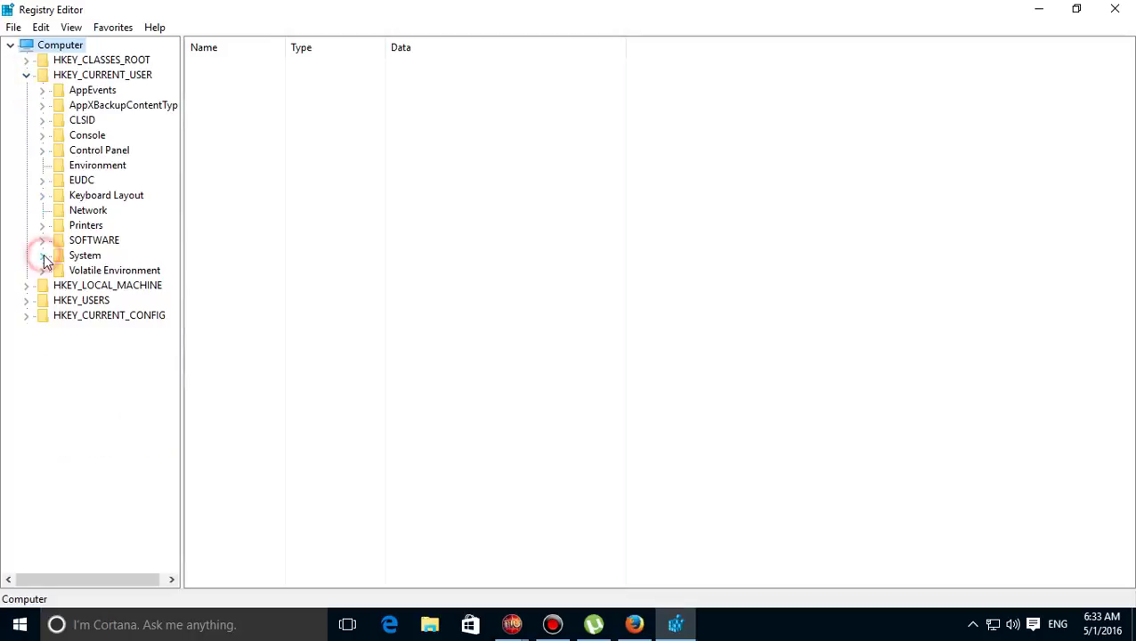
{"action": "left_click", "coordinate": [42, 256]}
{"action": "left_click", "coordinate": [42, 240]}
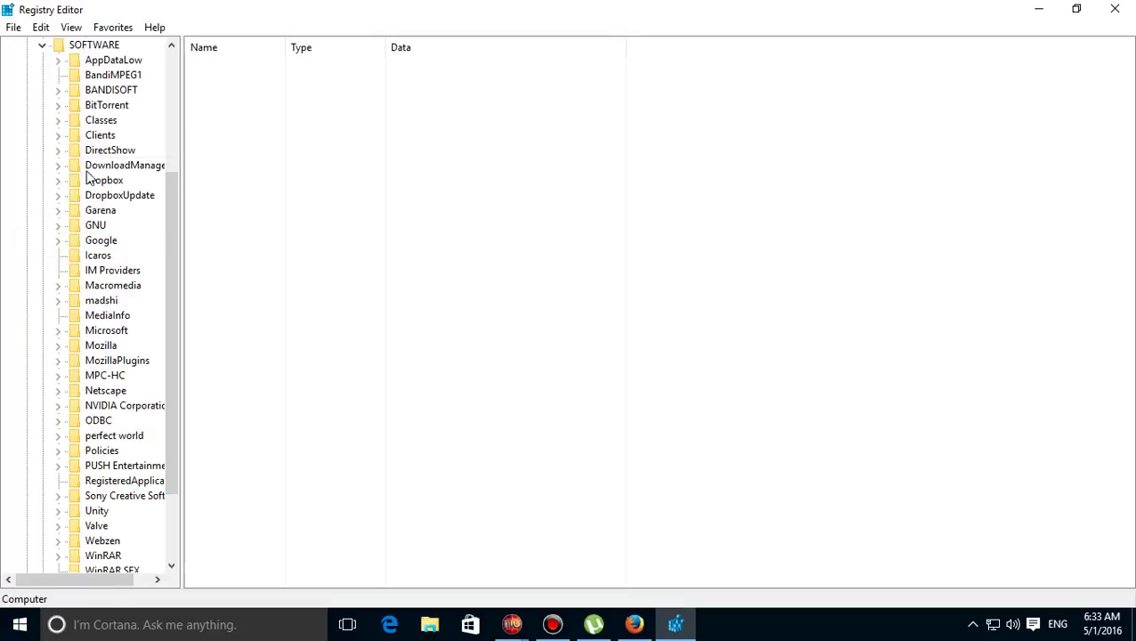
{"action": "left_click_drag", "start_coordinate": [169, 198], "coordinate": [139, 78]}
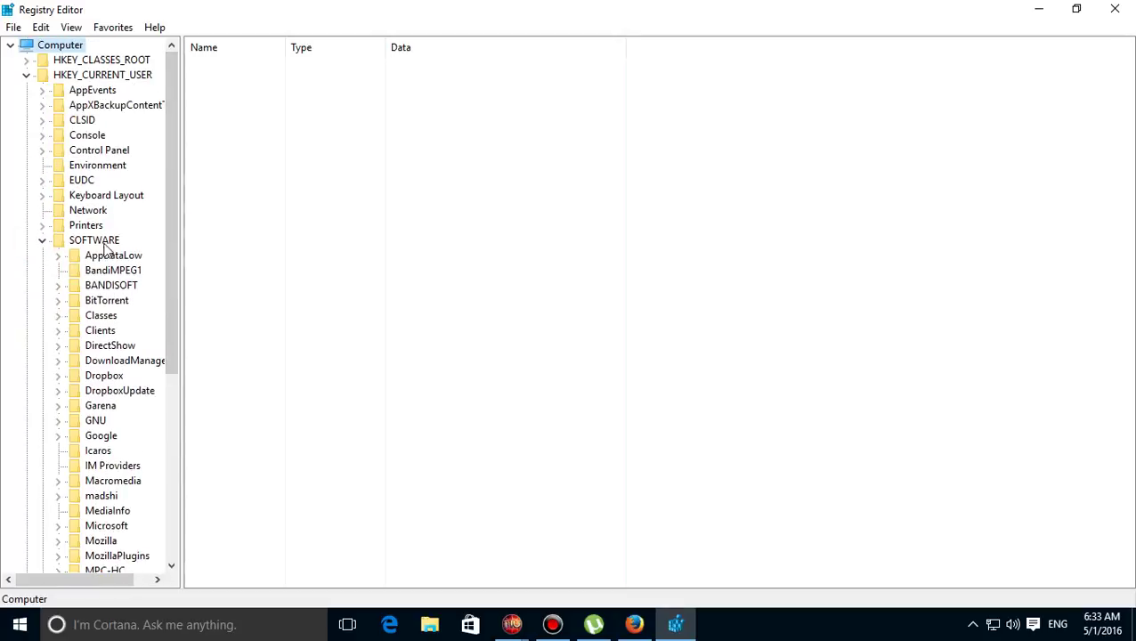
{"action": "left_click", "coordinate": [58, 360]}
{"action": "left_click", "coordinate": [127, 361]}
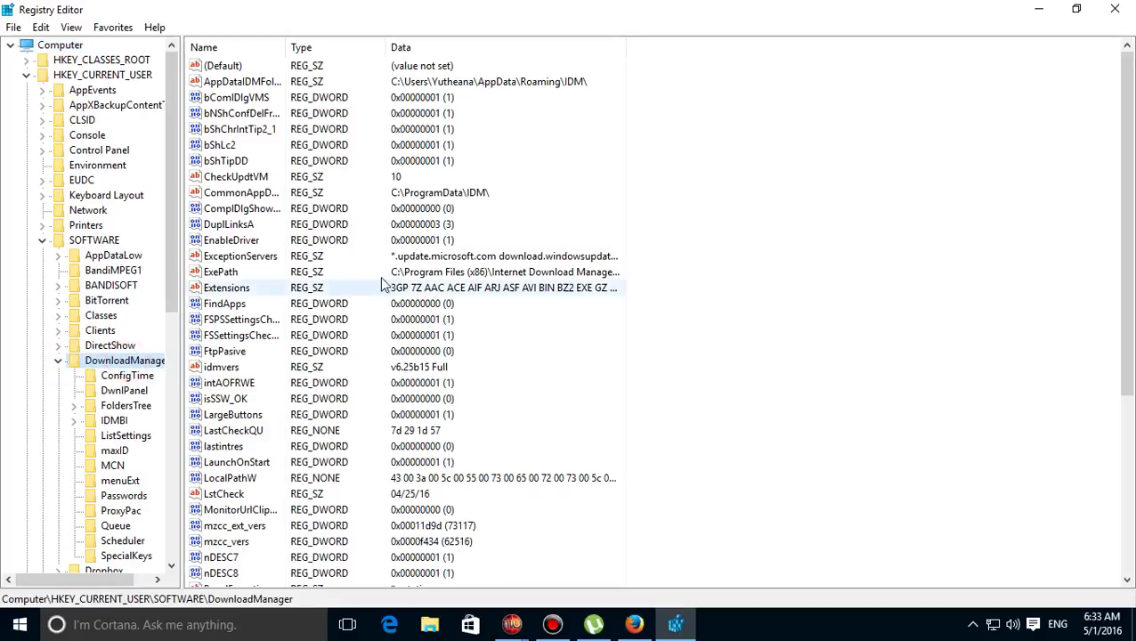
Step: Set the LstCheck string value of the DownloadManager key to 04/25/50, and close the Registry Editor
{"action": "scroll", "coordinate": [354, 354], "scroll_direction": "down", "scroll_amount": 1}
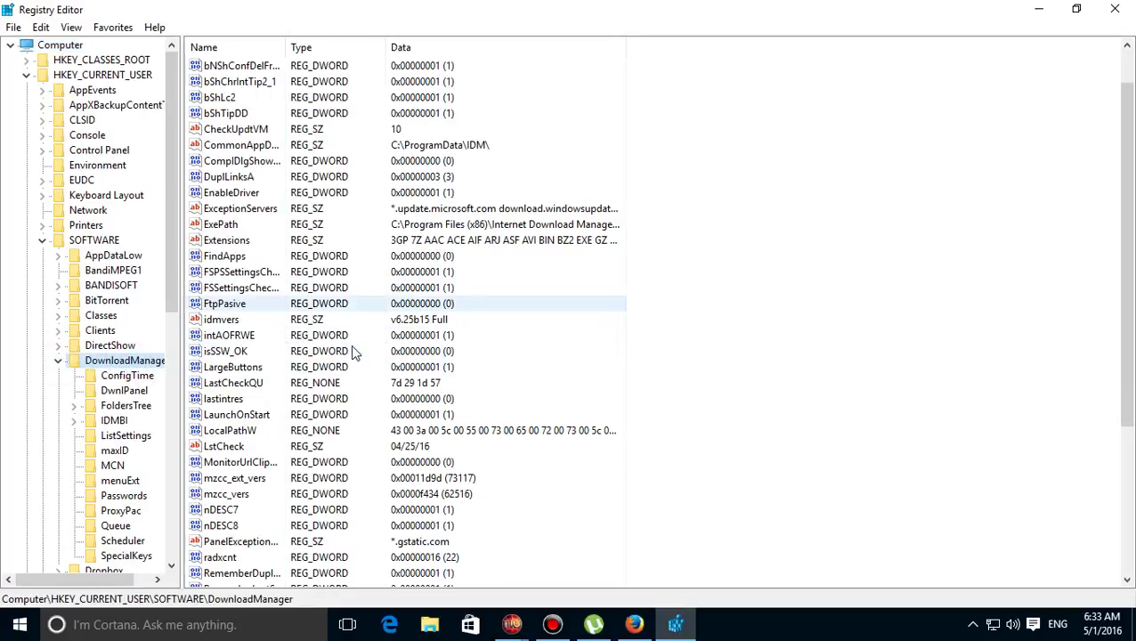
{"action": "left_click", "coordinate": [264, 391]}
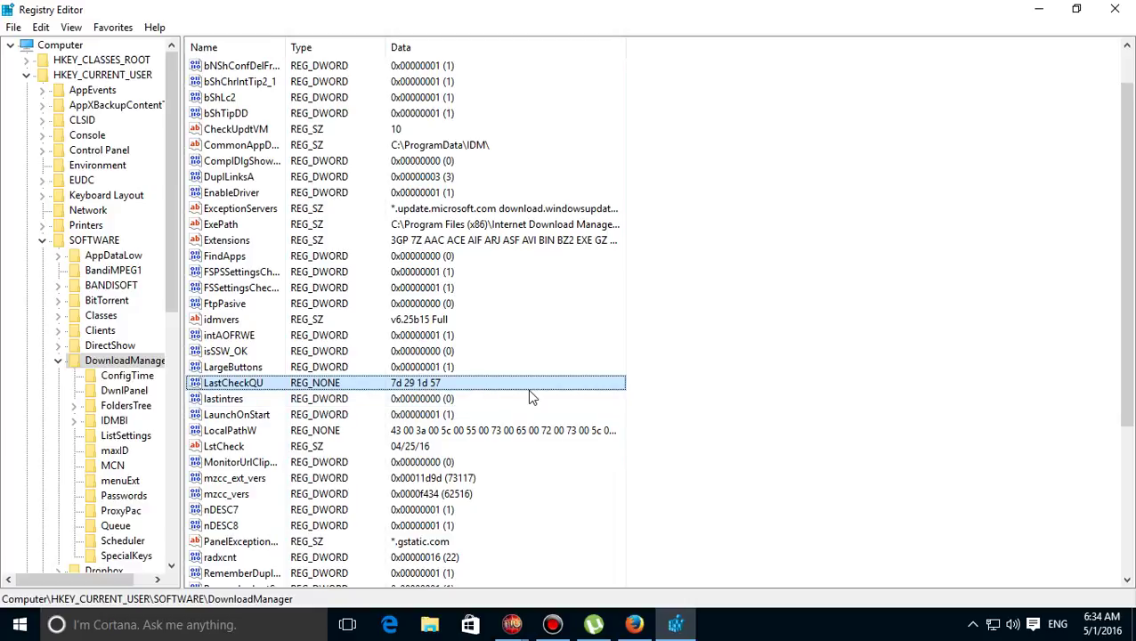
{"action": "left_click", "coordinate": [239, 446]}
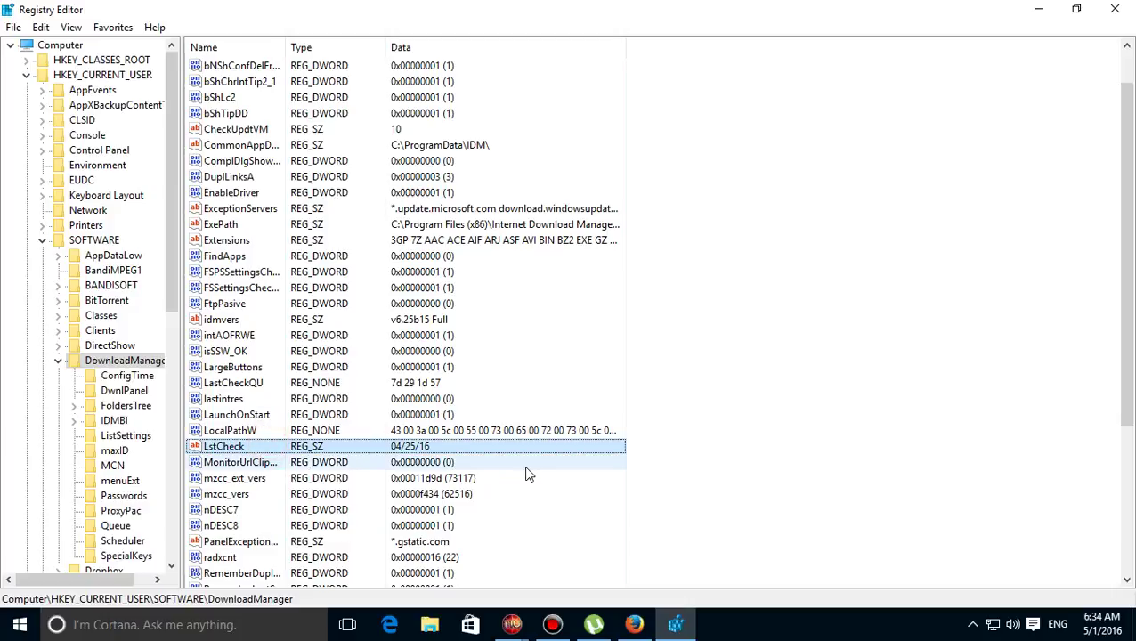
{"action": "scroll", "coordinate": [526, 475], "scroll_direction": "down", "scroll_amount": 3}
{"action": "scroll", "coordinate": [526, 475], "scroll_direction": "down", "scroll_amount": 1}
{"action": "scroll", "coordinate": [526, 474], "scroll_direction": "up", "scroll_amount": 2}
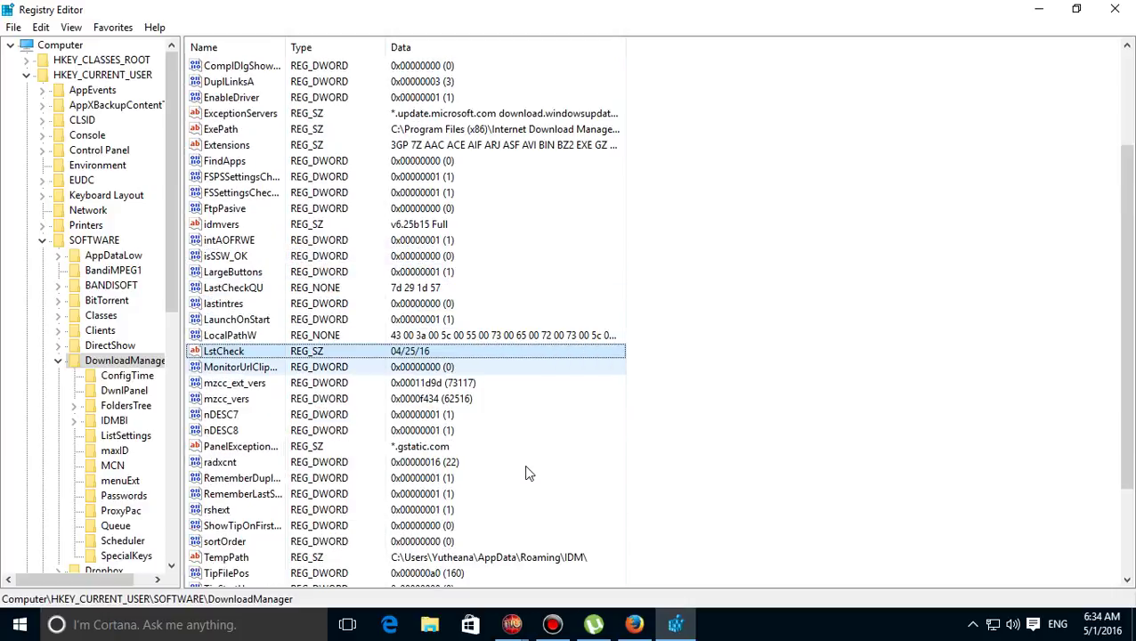
{"action": "double_click", "coordinate": [411, 351]}
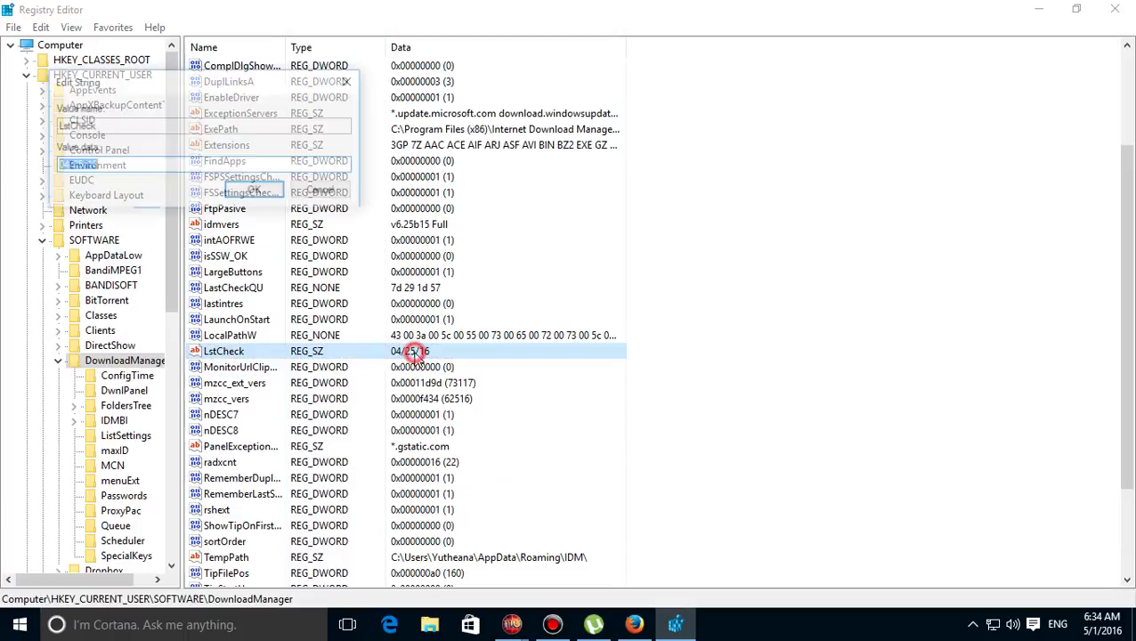
{"action": "left_click", "coordinate": [107, 165]}
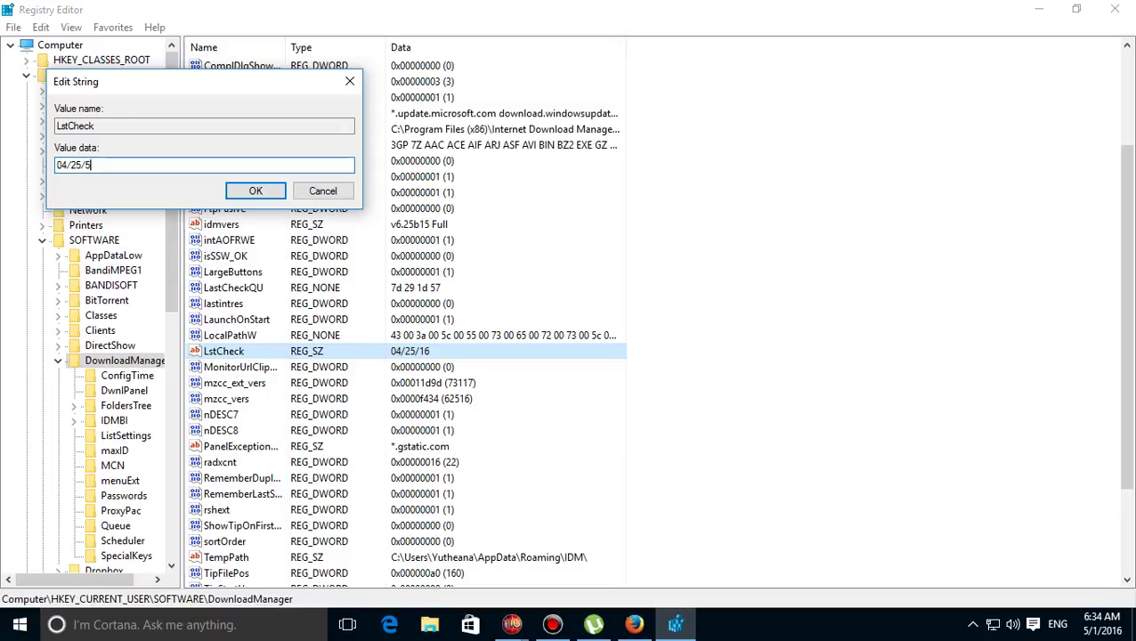
{"action": "type", "text": "50"}
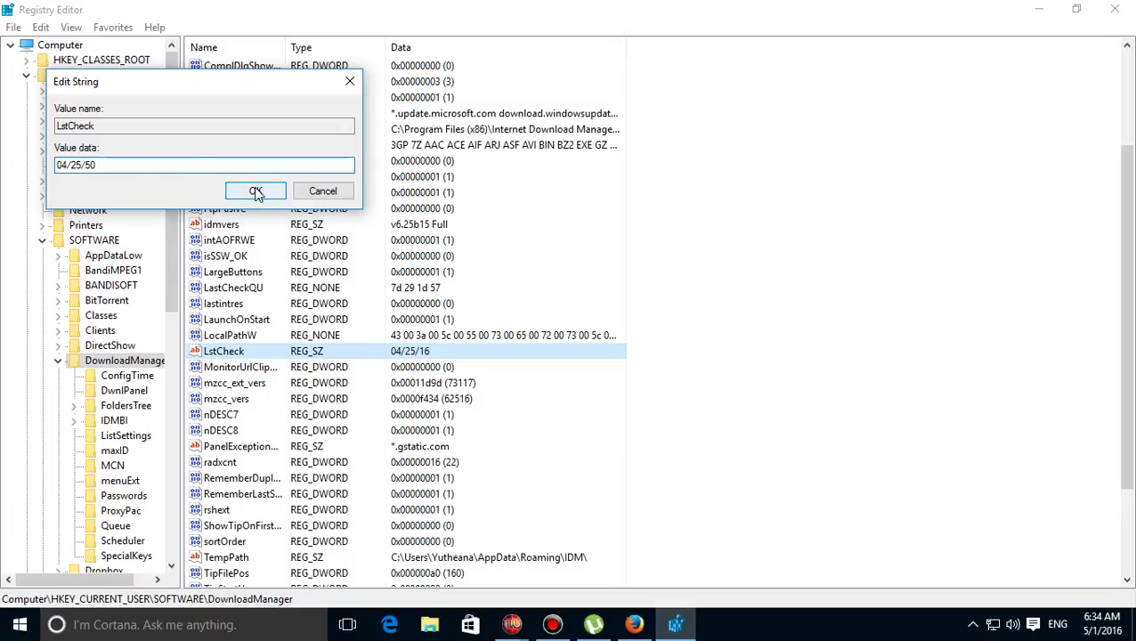
{"action": "left_click", "coordinate": [255, 191]}
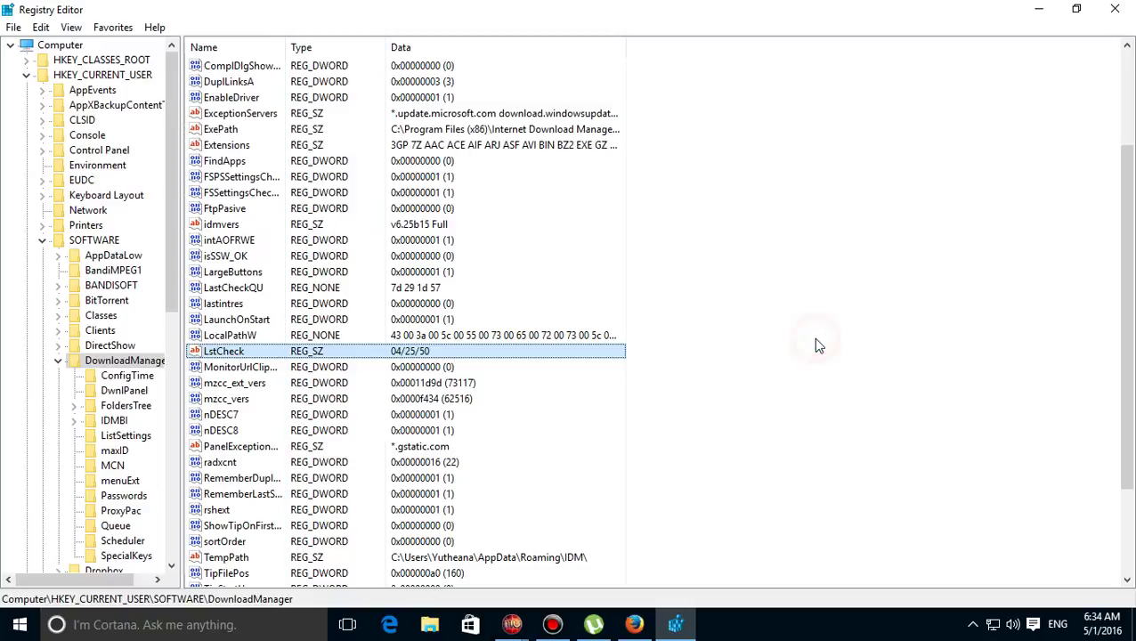
{"action": "left_click", "coordinate": [1115, 8]}
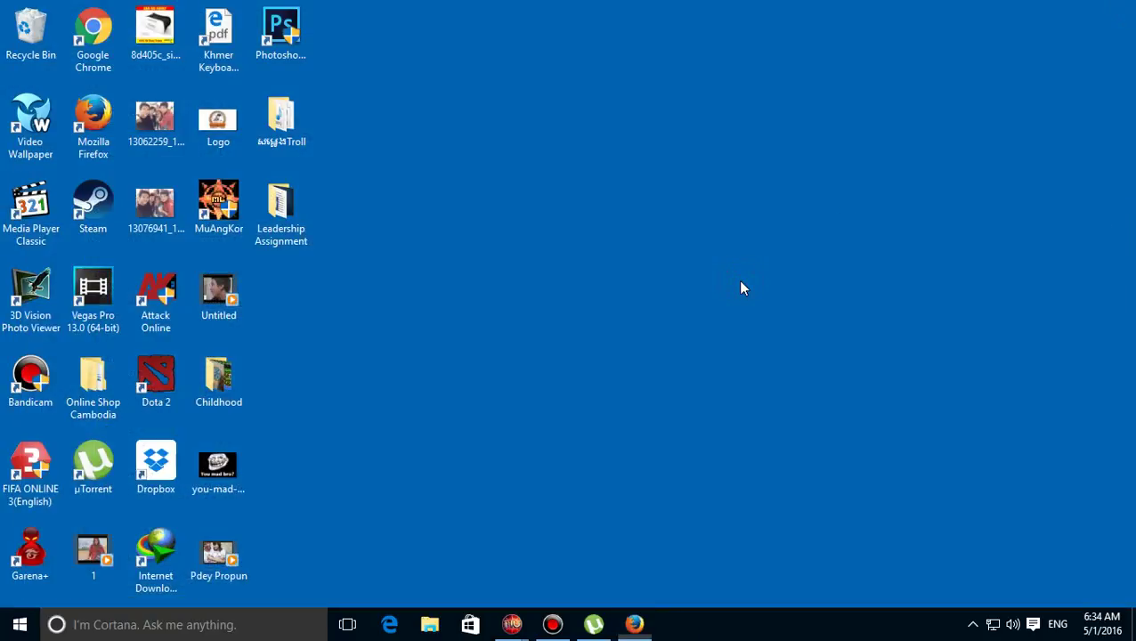